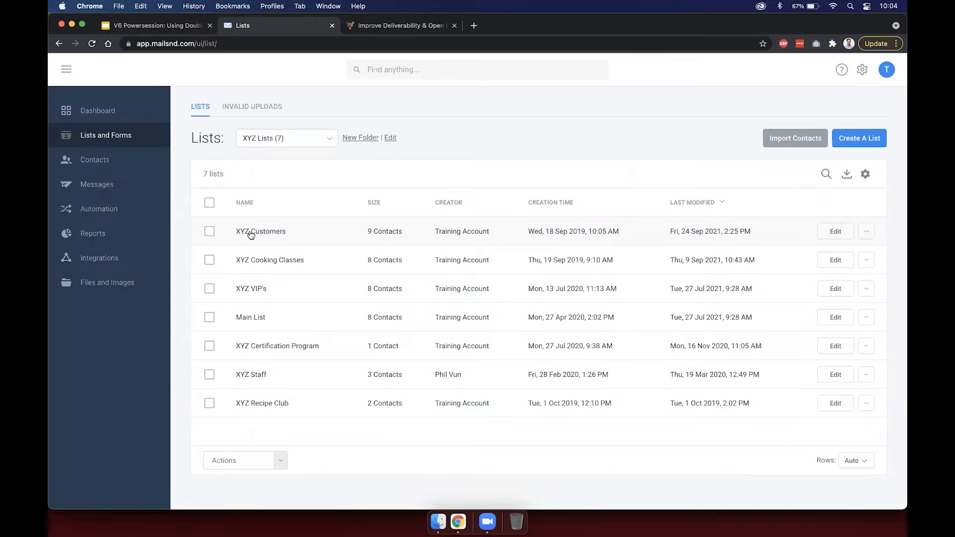
Open the XYZ Customers list and review its subscription web form and Thank You page
double_click(301, 235)
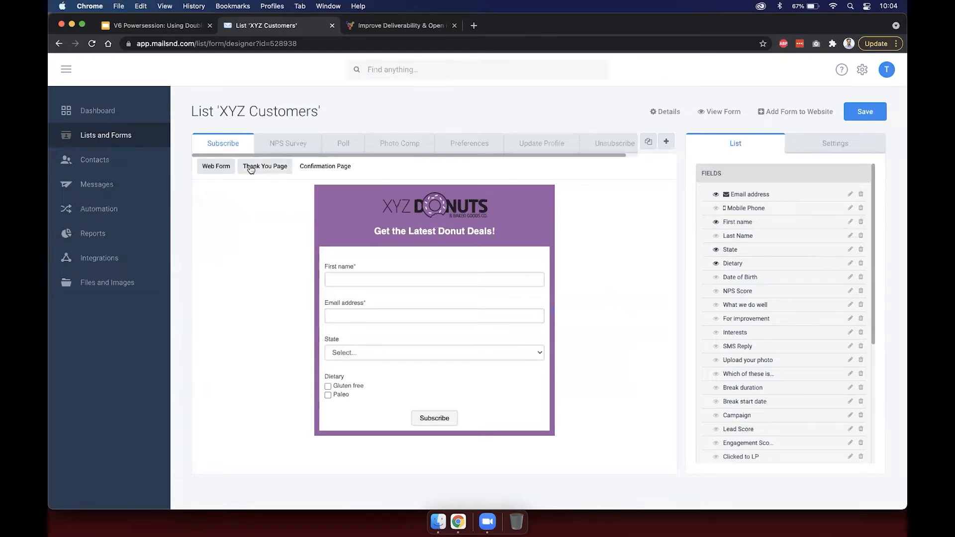
left_click(278, 168)
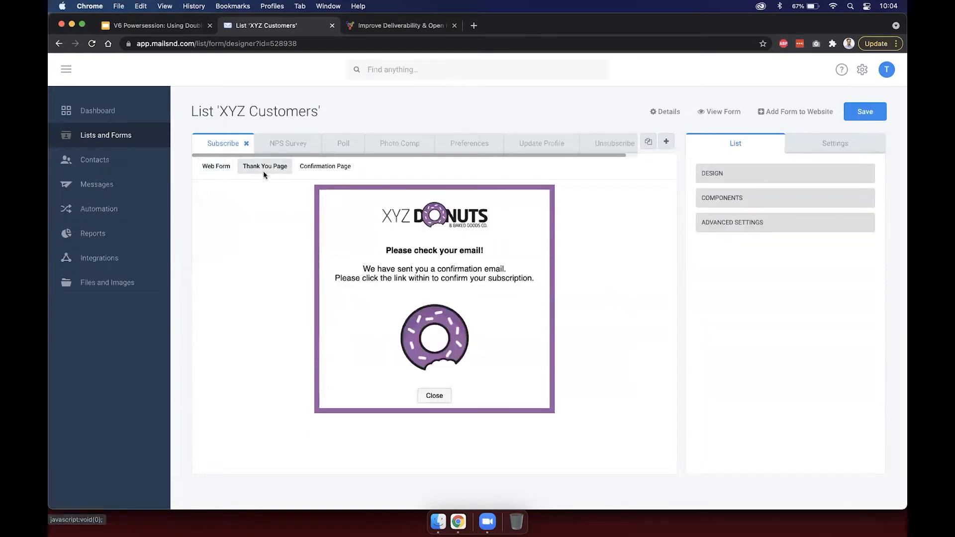
left_click(215, 166)
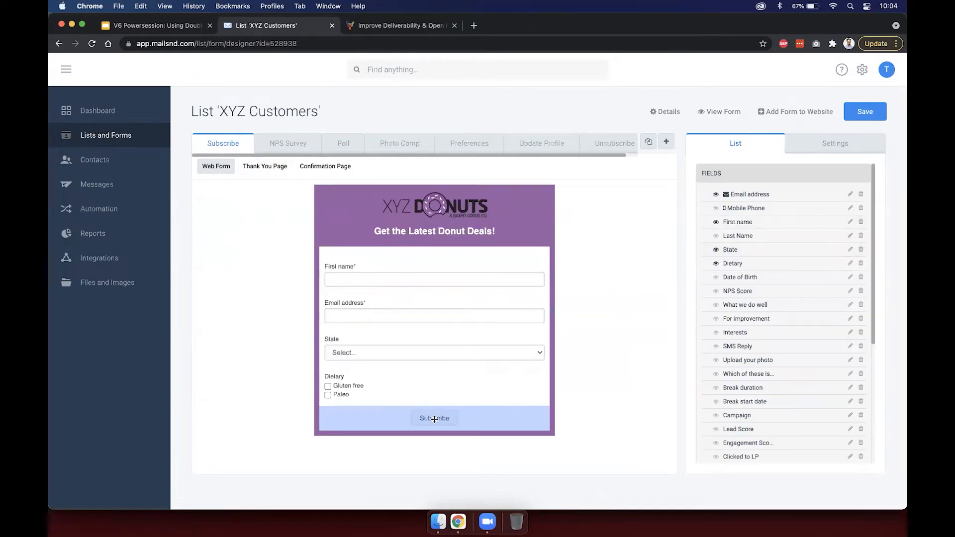
left_click(261, 169)
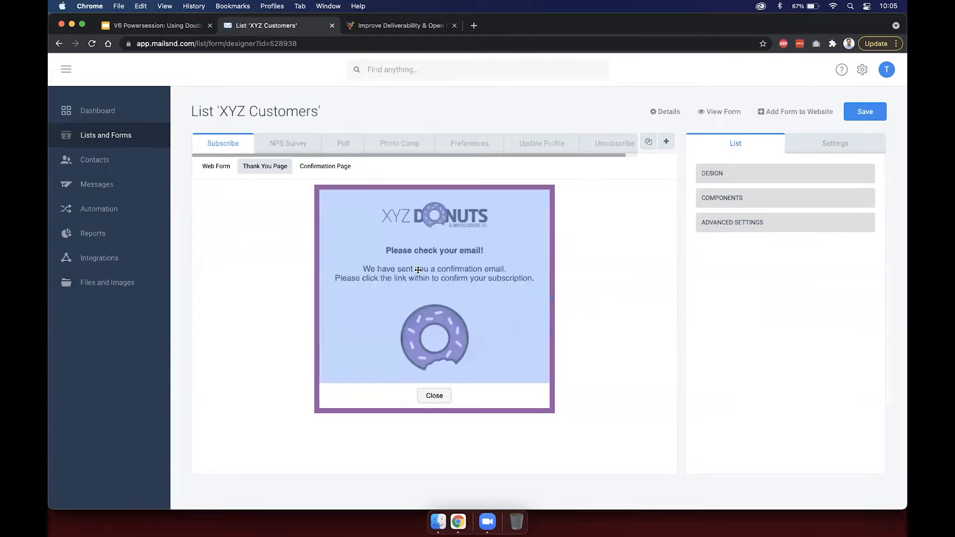
Try editing the Thank You page text by adding "skbsbfkbfkb" after the confirmation message, then erase it
left_click(503, 271)
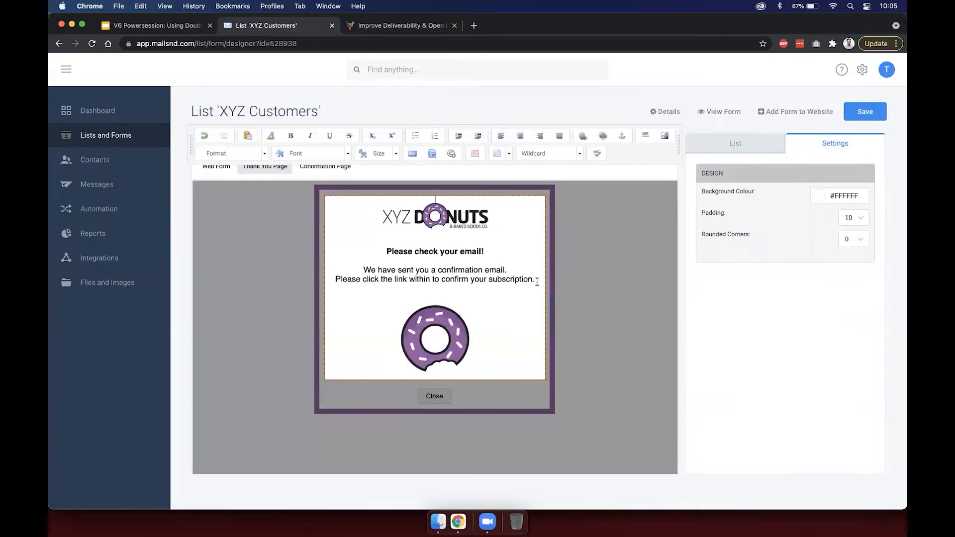
left_click_drag(536, 281, 401, 220)
left_click(407, 271)
left_click(386, 250)
left_click_drag(386, 251, 535, 280)
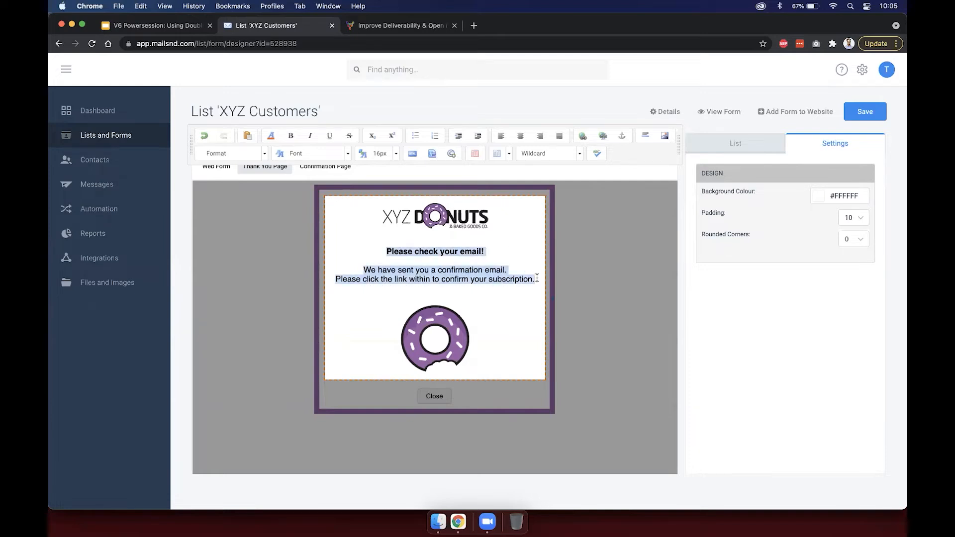
left_click(536, 278)
type("skbsbfkbfkb")
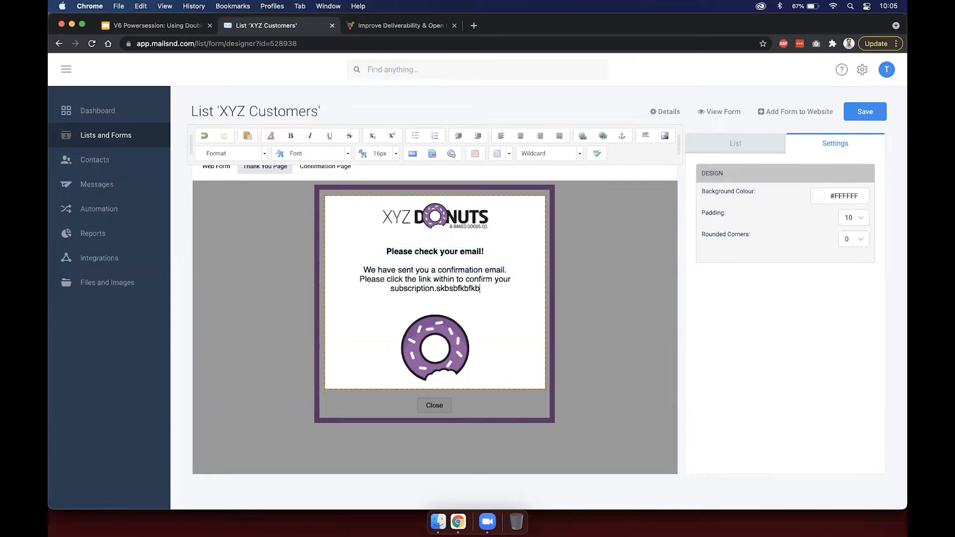
key("BackSpace")
key("BackSpace")
key("BackSpace")
key("BackSpace")
key("BackSpace")
key("BackSpace")
key("BackSpace")
key("BackSpace")
key("BackSpace")
key("BackSpace")
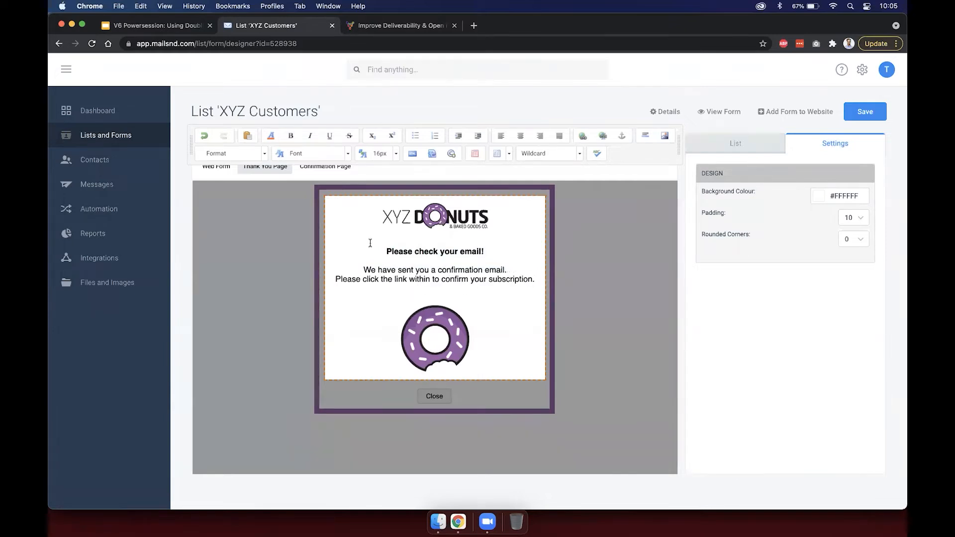
Review the Thank You page's heading and both message lines, and close the text block
left_click_drag(384, 250, 492, 249)
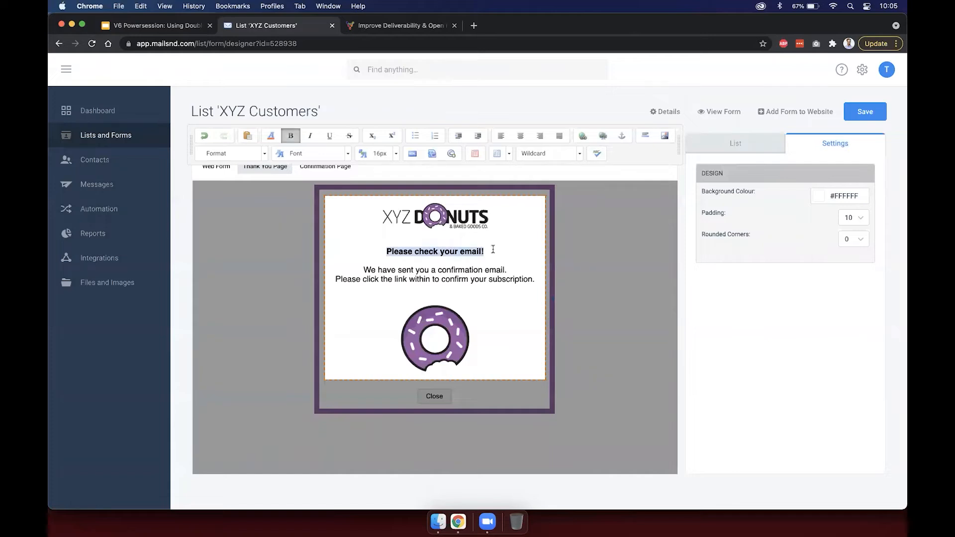
left_click_drag(364, 269, 506, 270)
left_click_drag(341, 279, 519, 279)
left_click(580, 280)
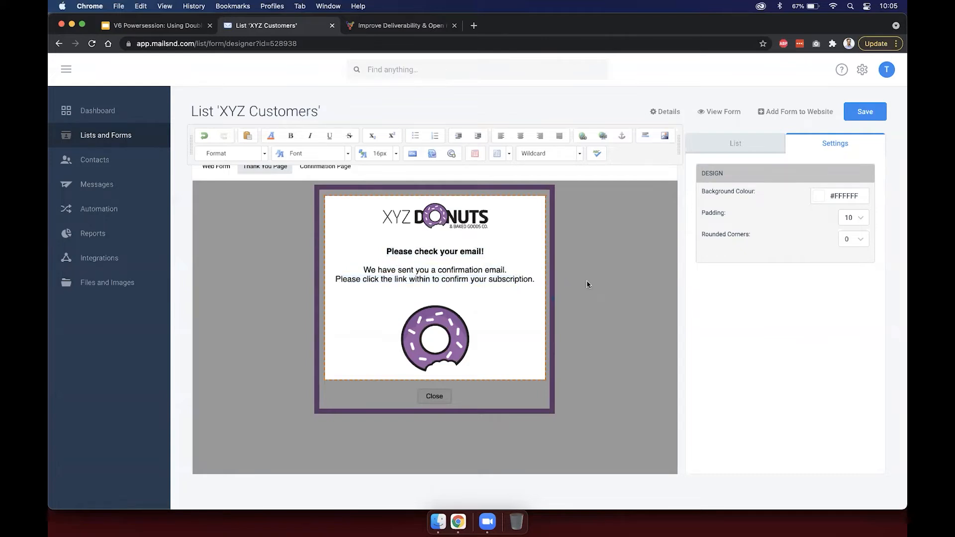
left_click(587, 284)
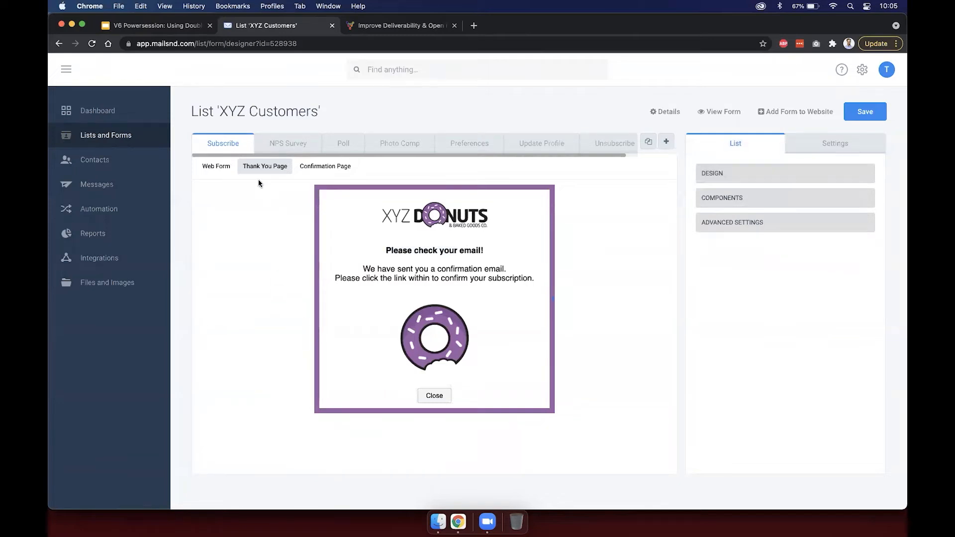
Check the "How it works" slide in the Google Slides deck and return to the XYZ Customers form designer
left_click(169, 25)
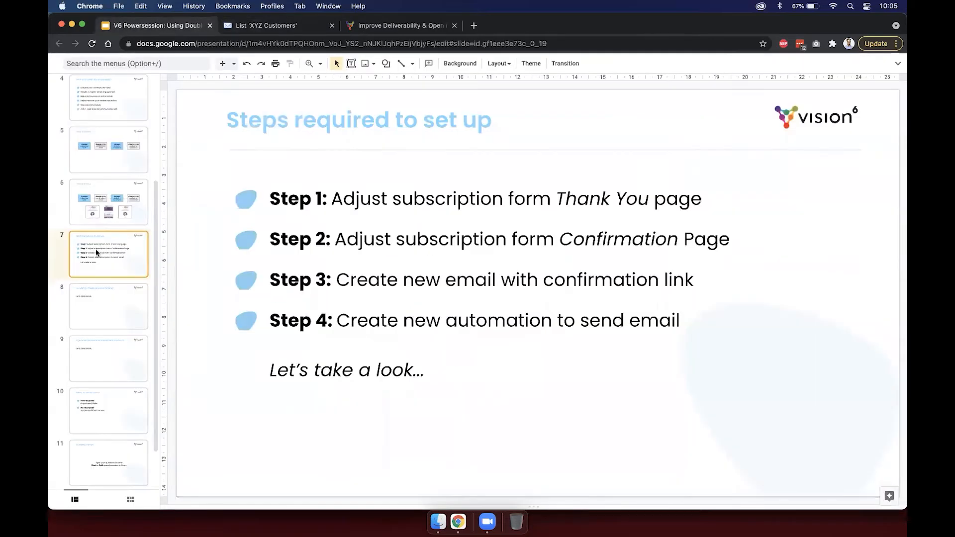
left_click(115, 205)
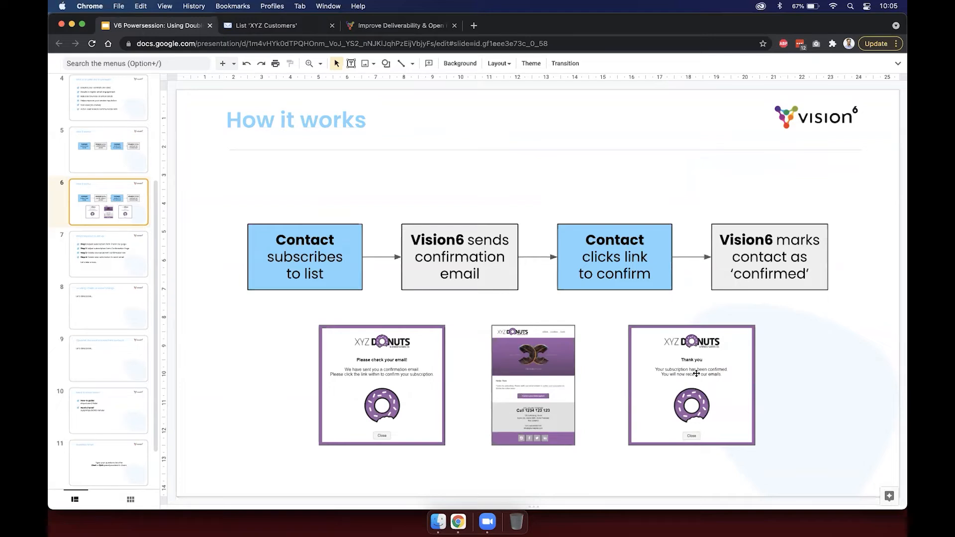
left_click(253, 28)
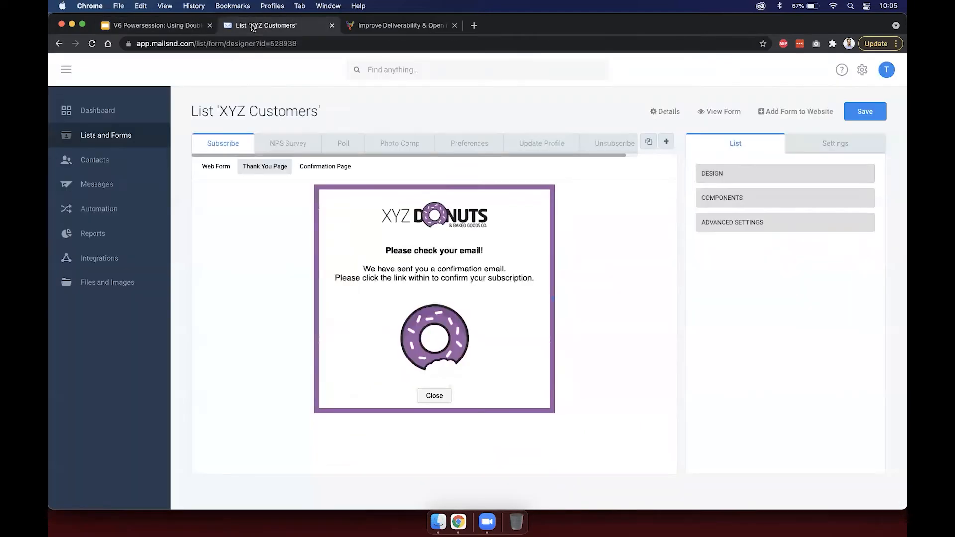
Open the subscription form's Confirmation Page and review its thank-you text block, leaving the text as it is
left_click(326, 169)
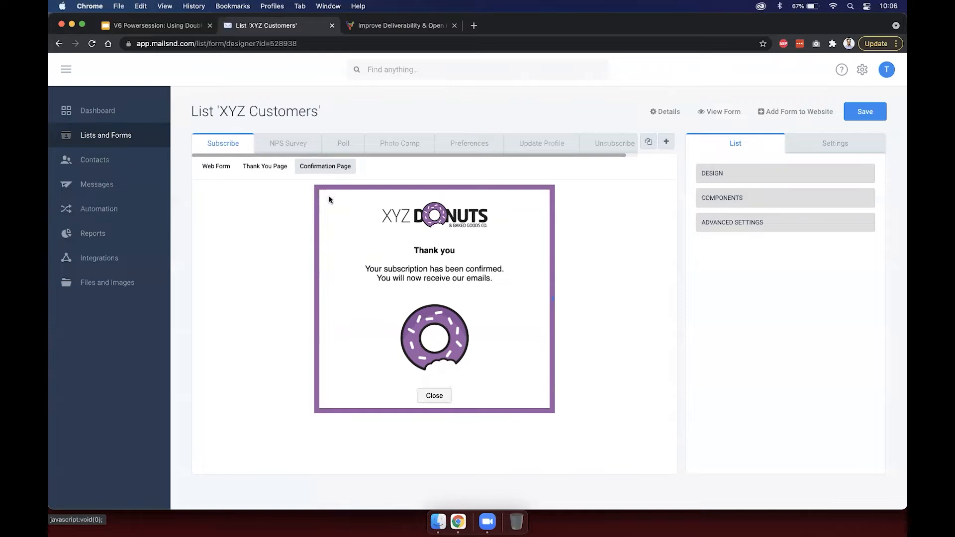
left_click(500, 279)
left_click_drag(498, 279, 401, 252)
left_click(404, 253)
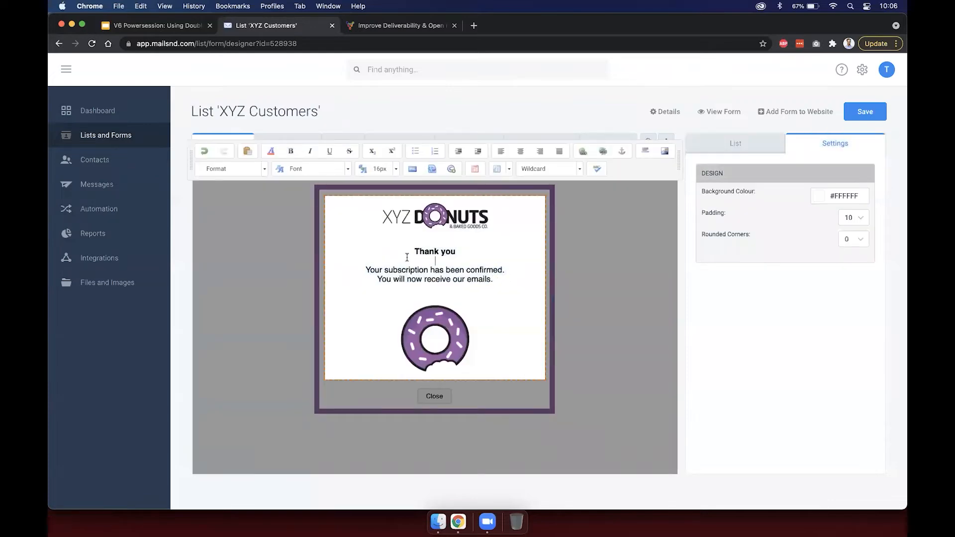
left_click(616, 284)
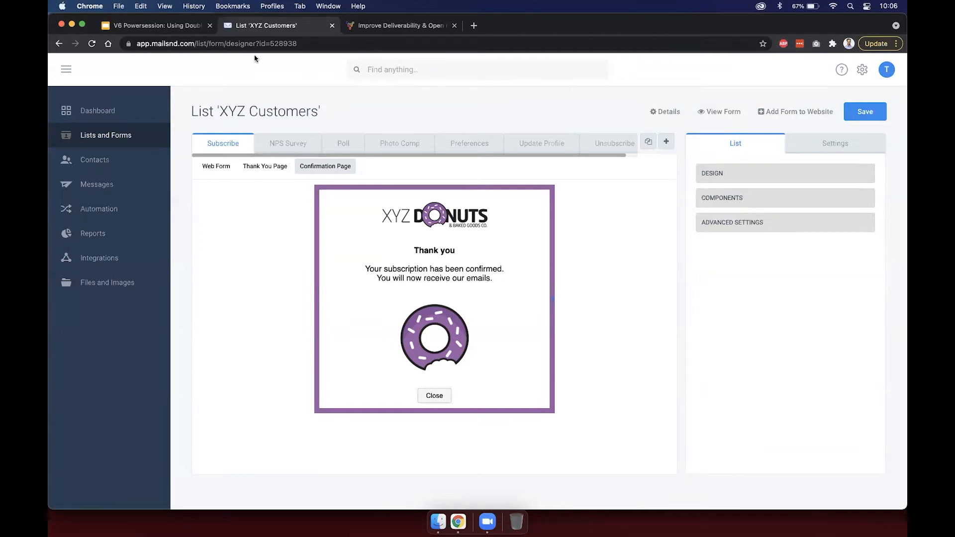
Review the "Steps required to set up" slide in the Google Slides deck and return to the list designer
left_click(177, 27)
left_click(118, 240)
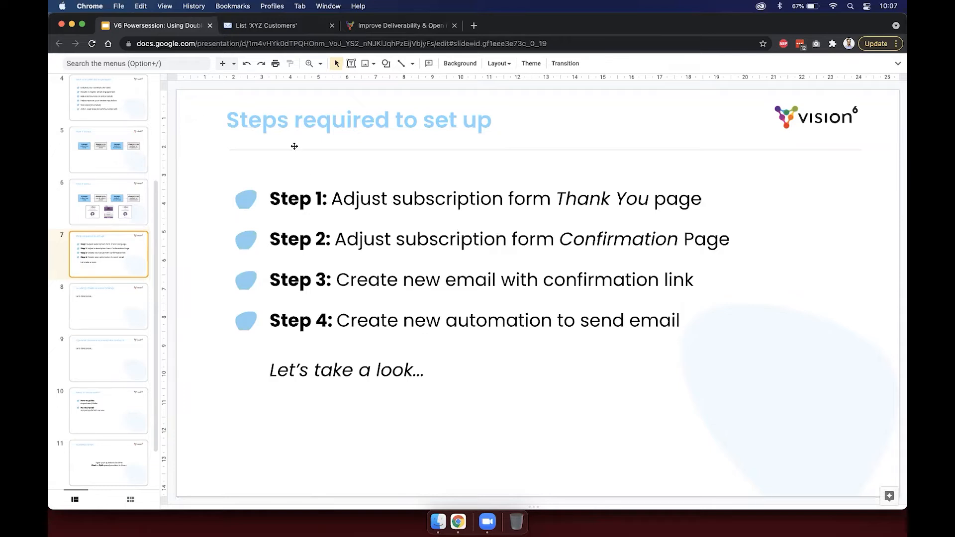
left_click(262, 25)
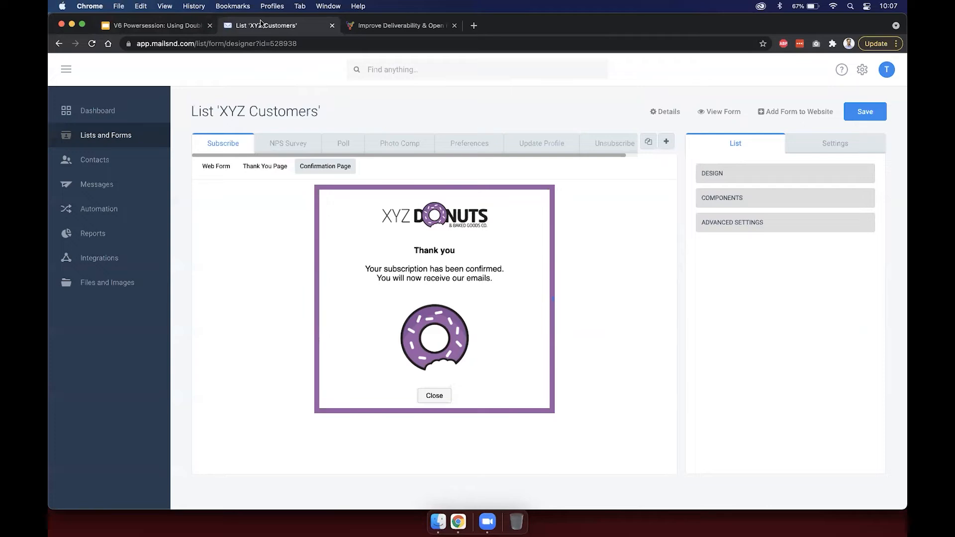
Leave the list designer without saving and open the message "Subscription confirmation email" for editing
left_click(82, 185)
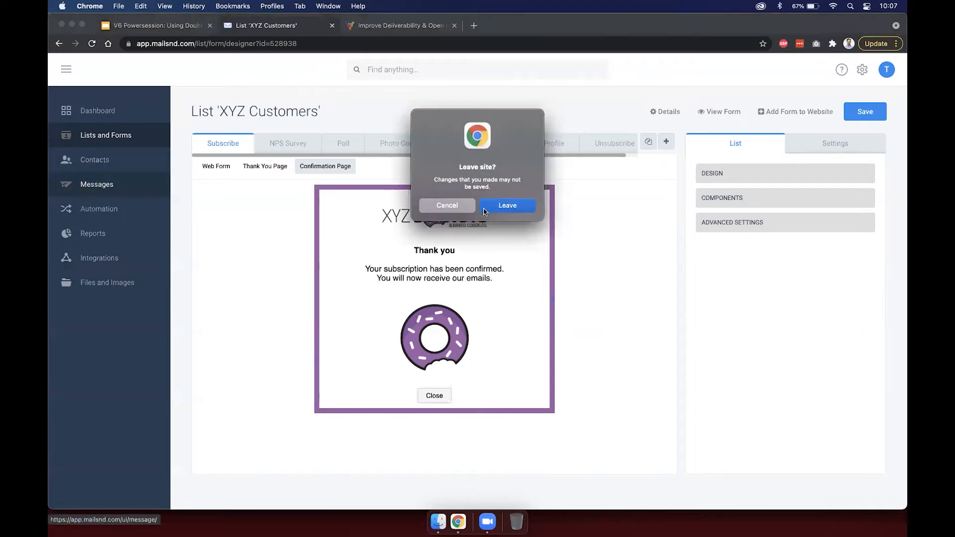
left_click(507, 205)
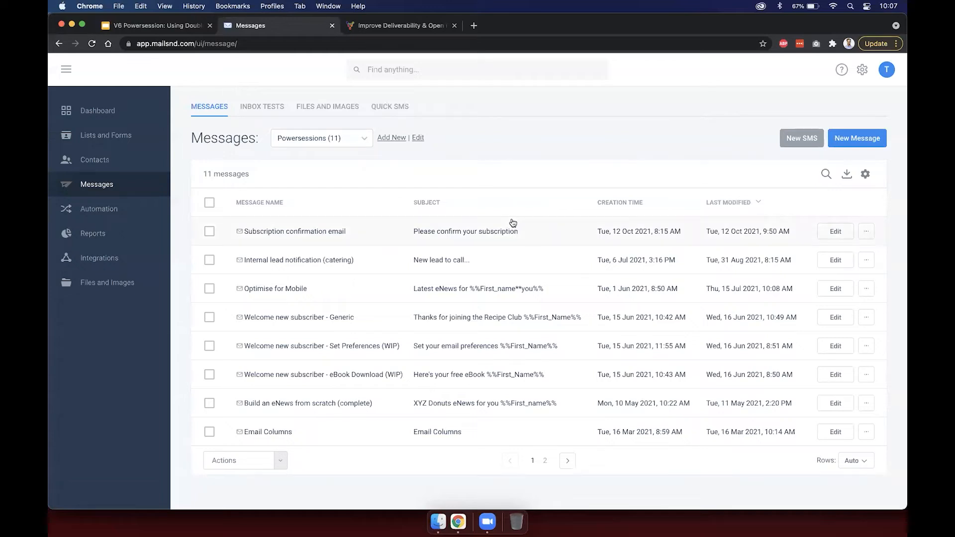
left_click(296, 234)
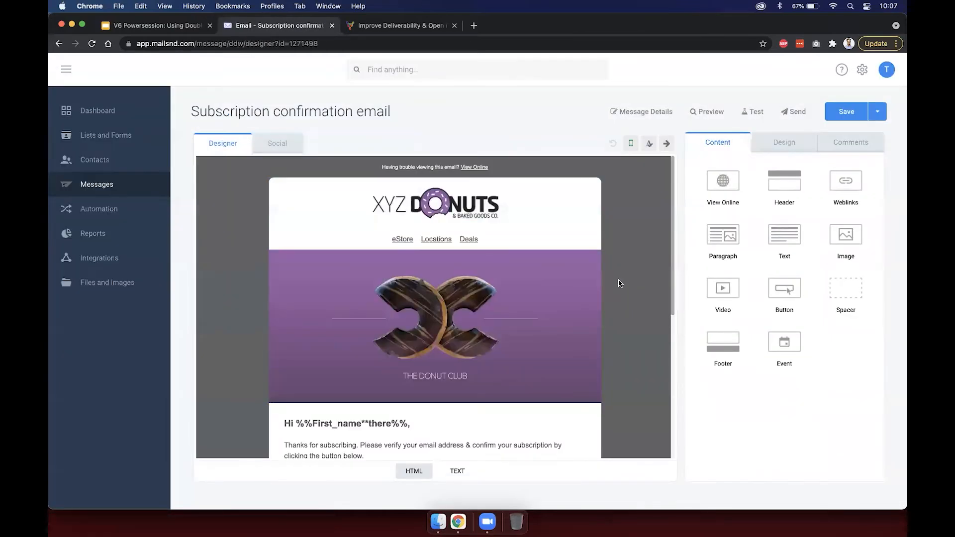
Examine the email's body paragraph, highlighting "confirm your subscription" as possible link text, and close the block
scroll(618, 281, "down", 3)
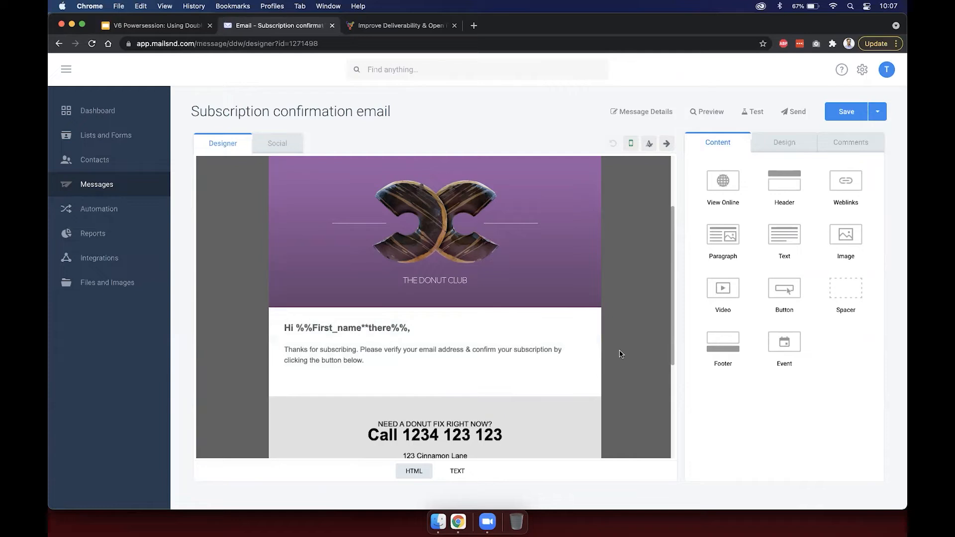
left_click(528, 360)
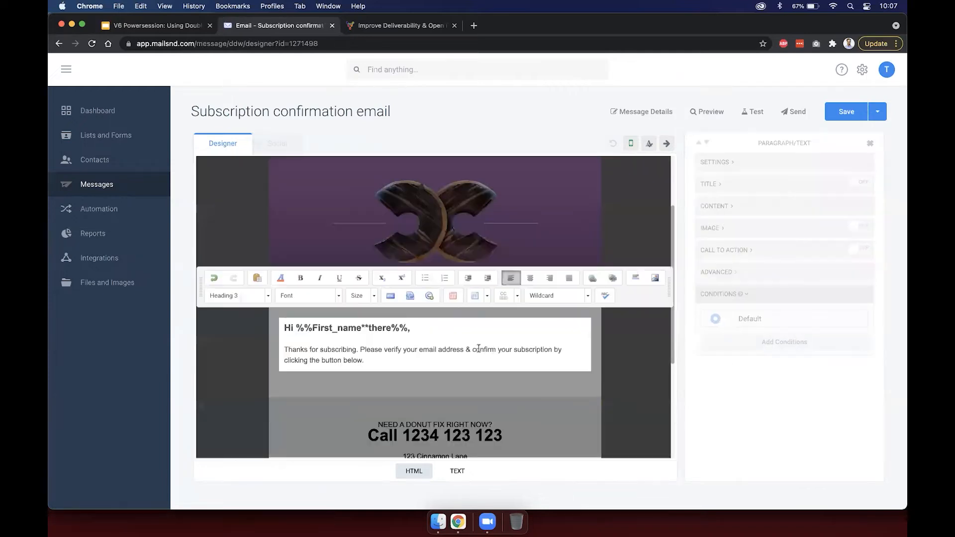
left_click_drag(471, 346, 551, 345)
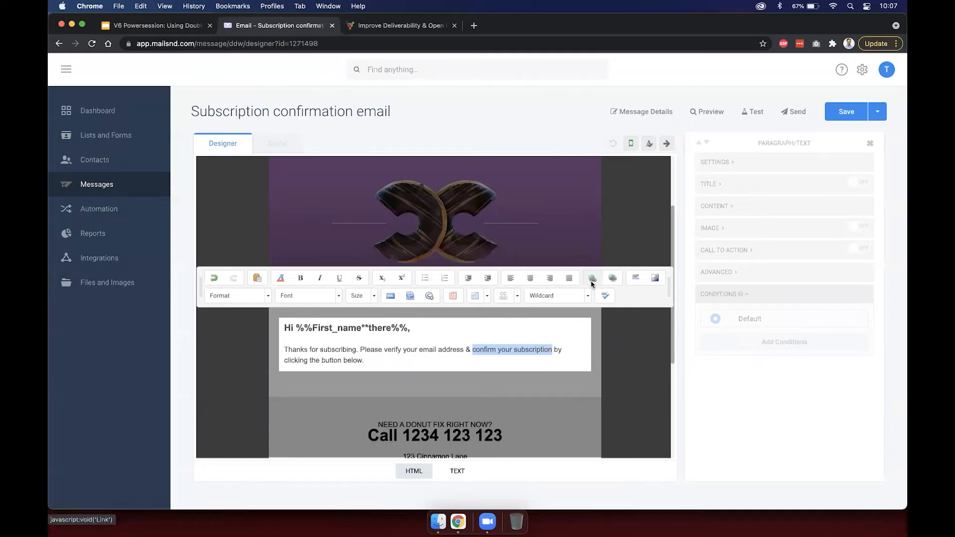
left_click(630, 327)
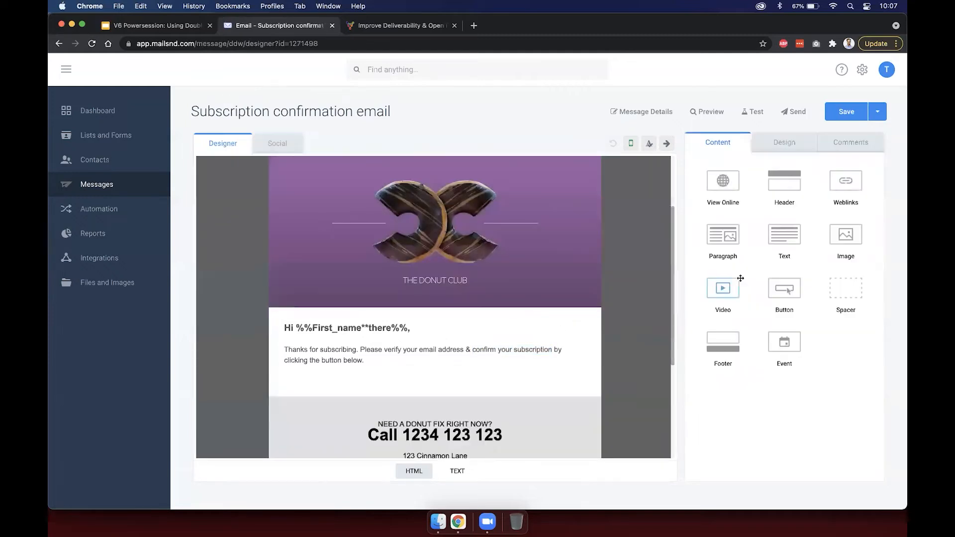
Add a button block below the email's body paragraph and set the block's background to #FFFFFF
left_click_drag(784, 287, 492, 352)
left_click_drag(784, 289, 441, 364)
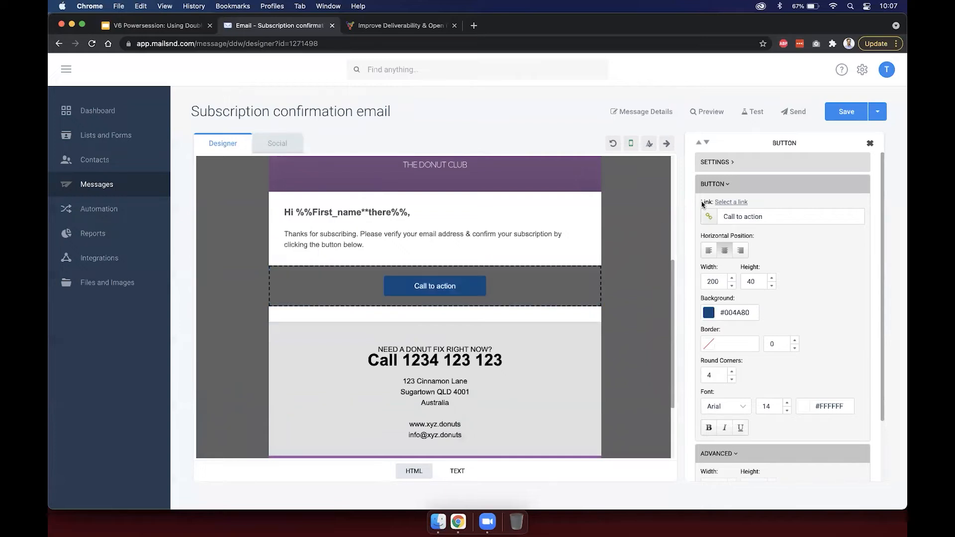
left_click(742, 185)
left_click(743, 171)
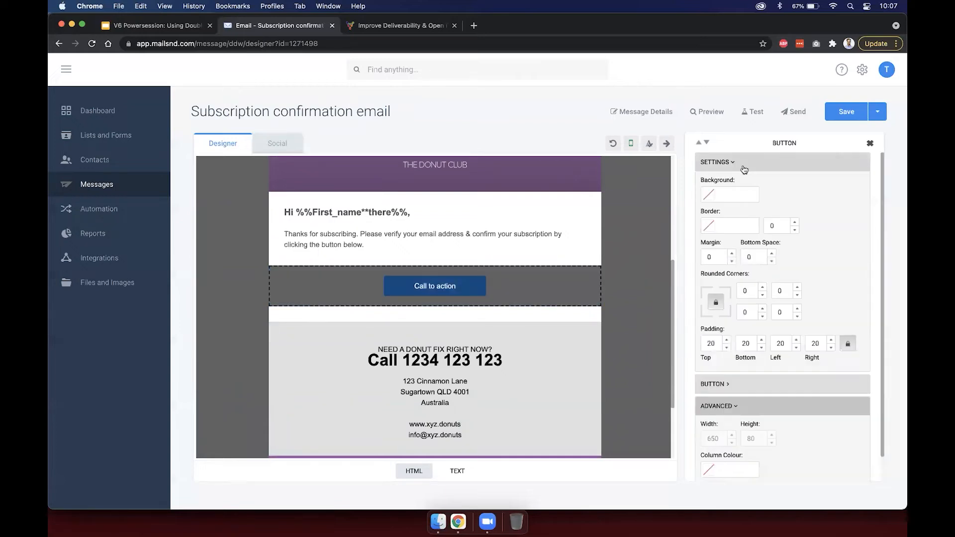
left_click(713, 198)
left_click(659, 258)
left_click(679, 269)
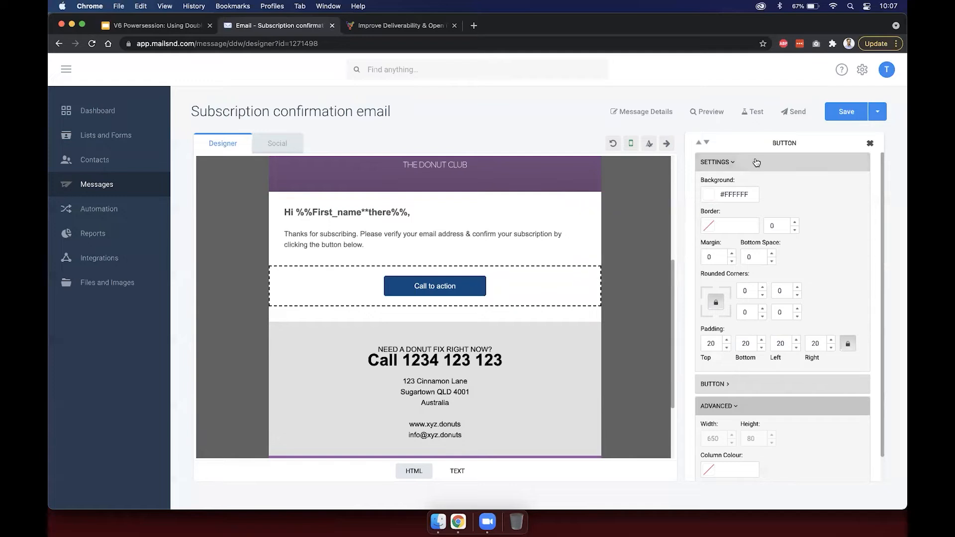
left_click(771, 165)
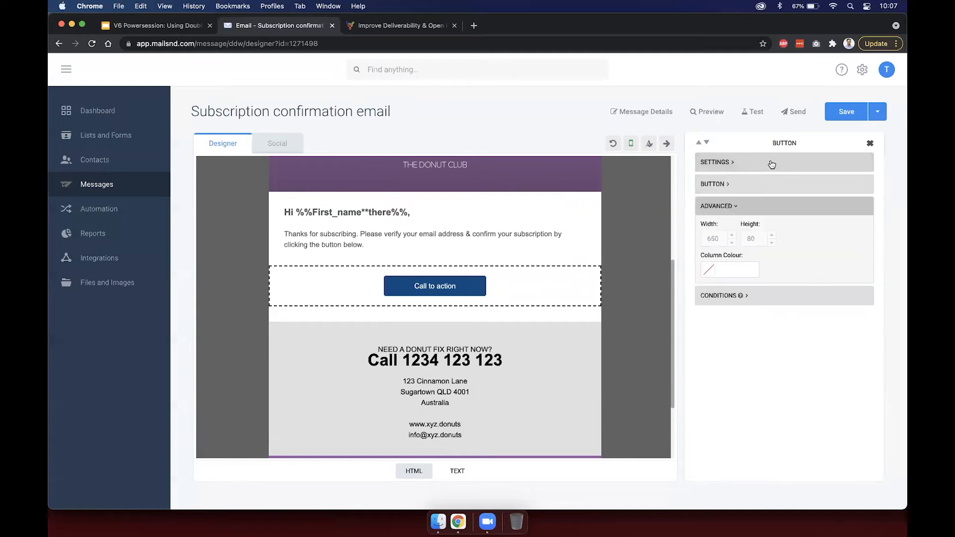
Open the link editor for the new call-to-action button
left_click(747, 189)
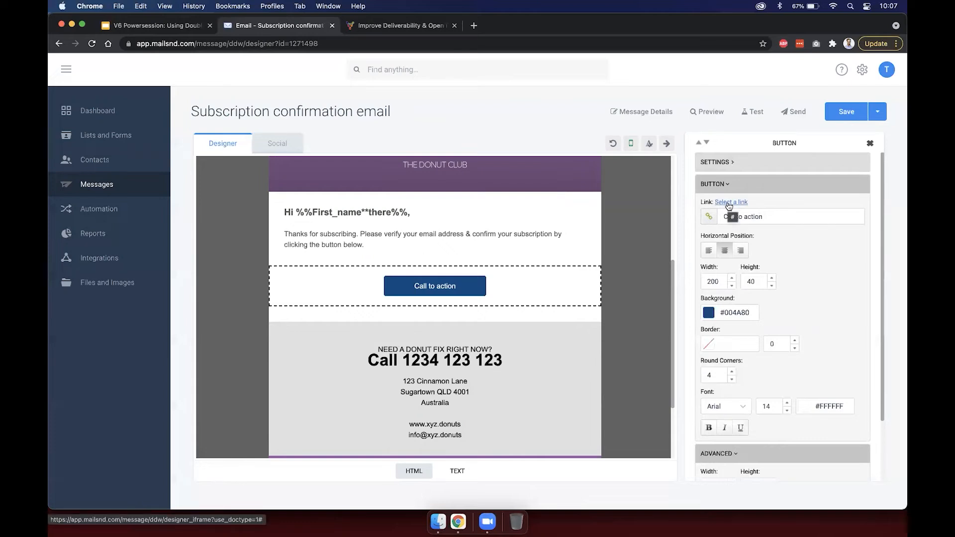
left_click(728, 203)
left_click(453, 168)
type("http://")
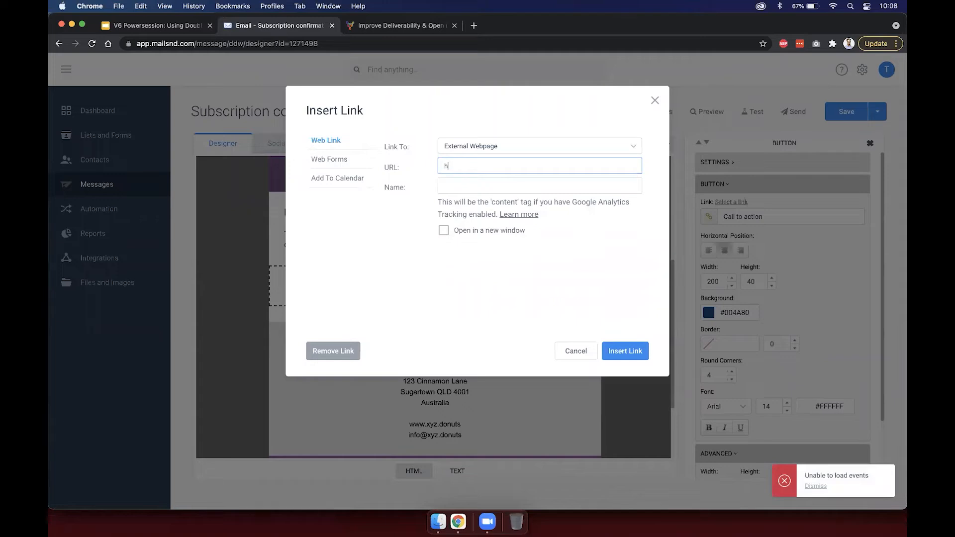
key("super+a")
key("BackSpace")
Link the button to the Confirm Subscription Page web form of the XYZ Customers (2) list, using the Subscription form style
left_click(328, 160)
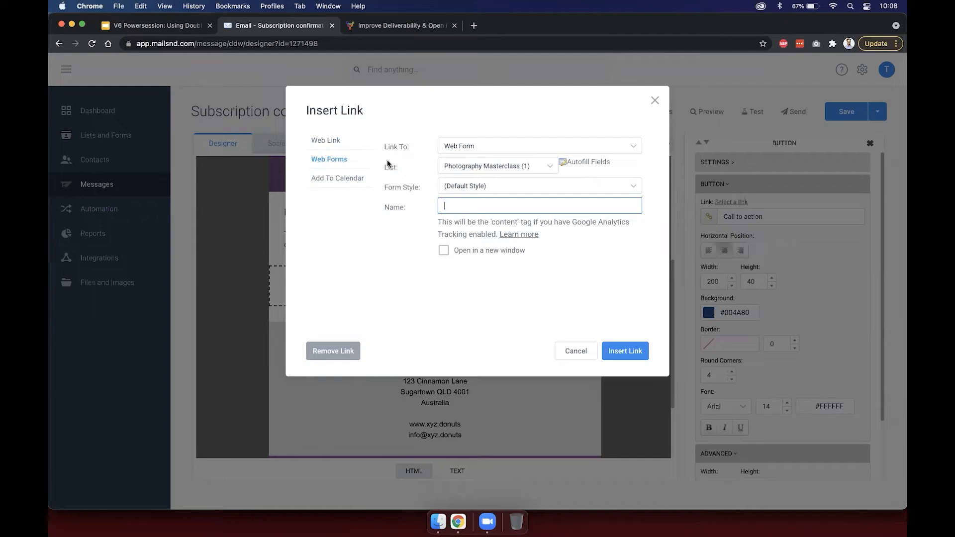
left_click(470, 149)
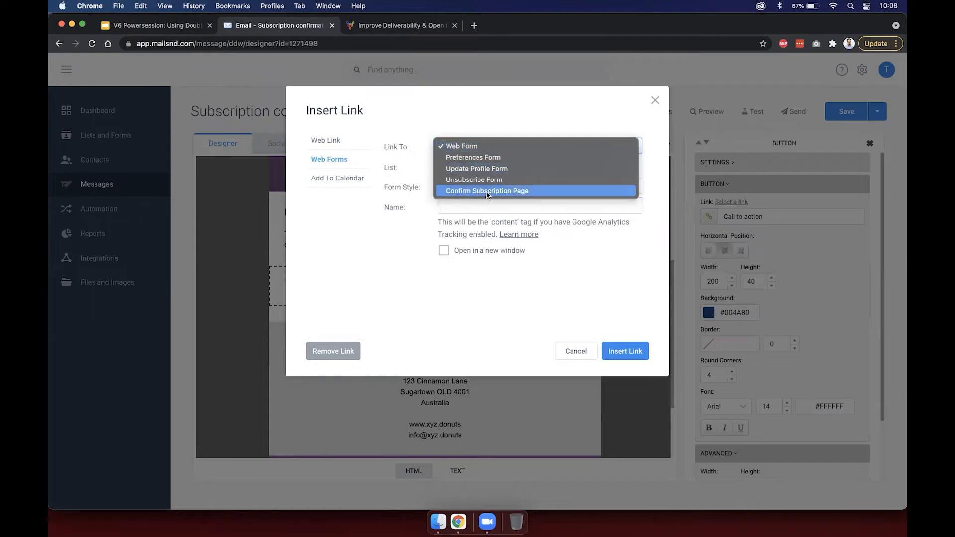
left_click(532, 192)
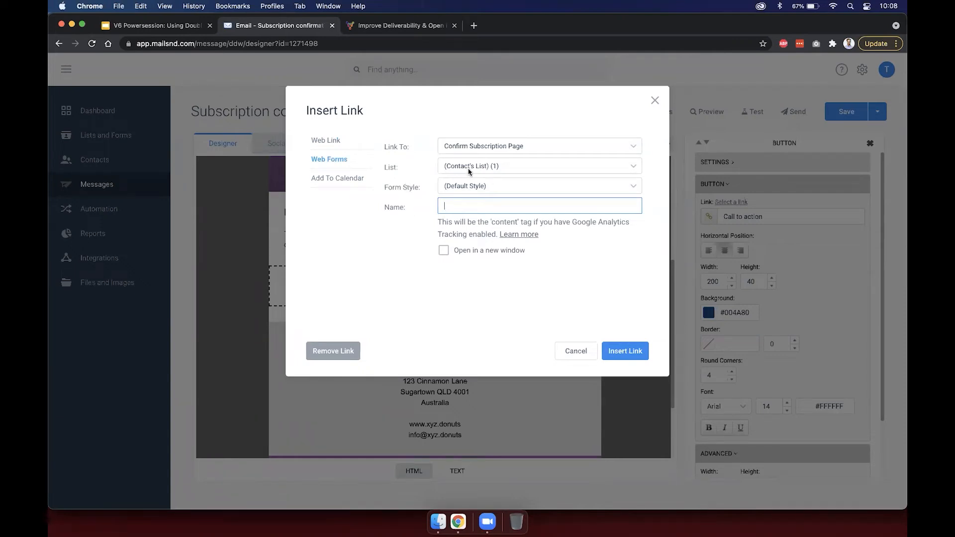
left_click(506, 167)
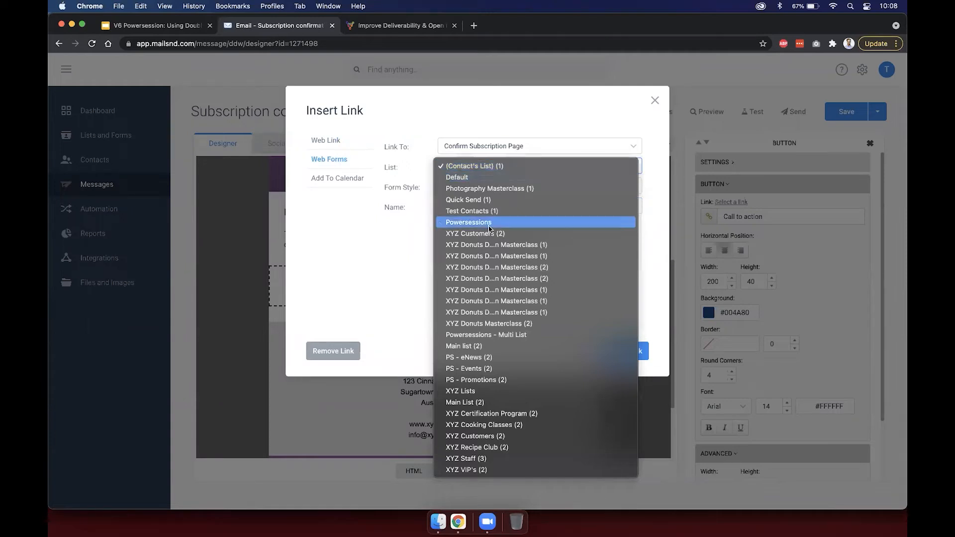
left_click(499, 234)
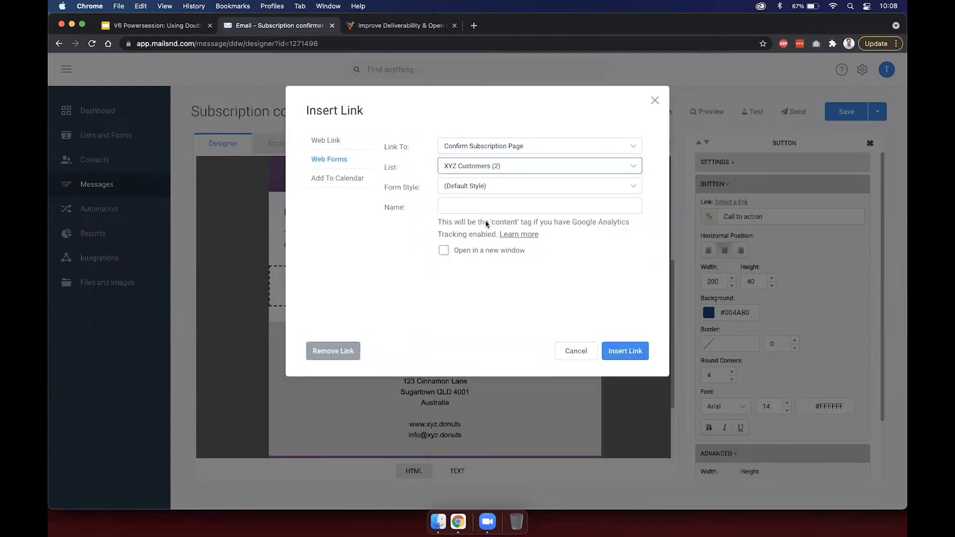
left_click(477, 186)
left_click(475, 197)
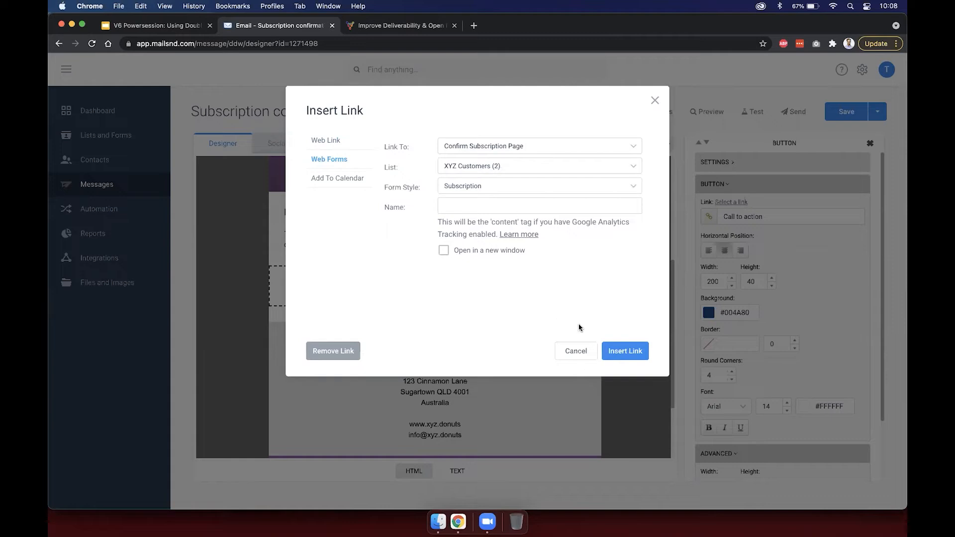
left_click(613, 351)
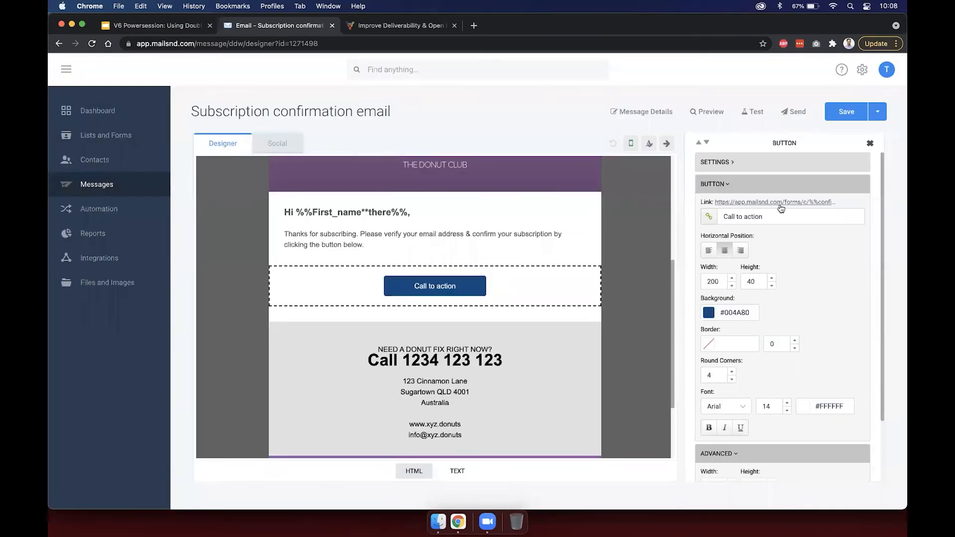
Change the call-to-action button's label to "Confirm subscription"
left_click_drag(773, 214, 722, 215)
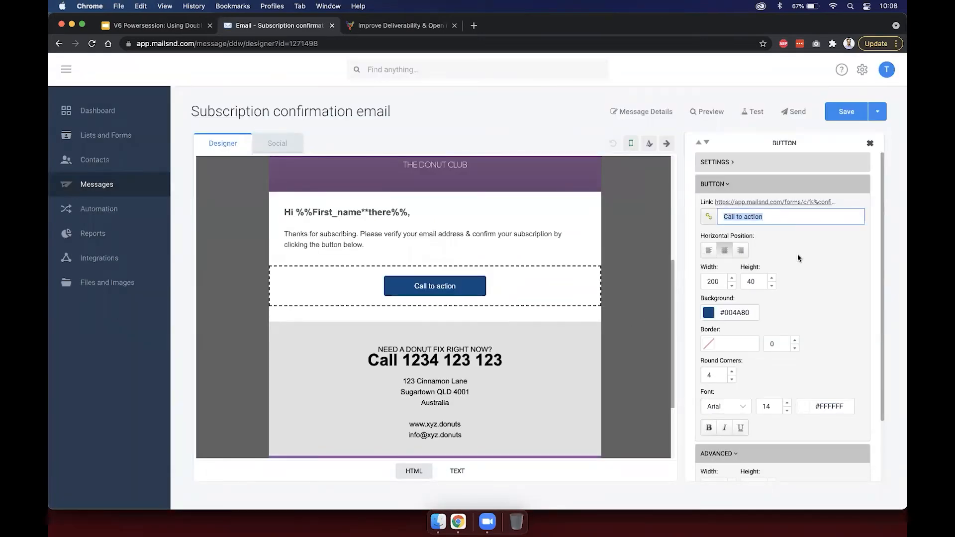
type("Co")
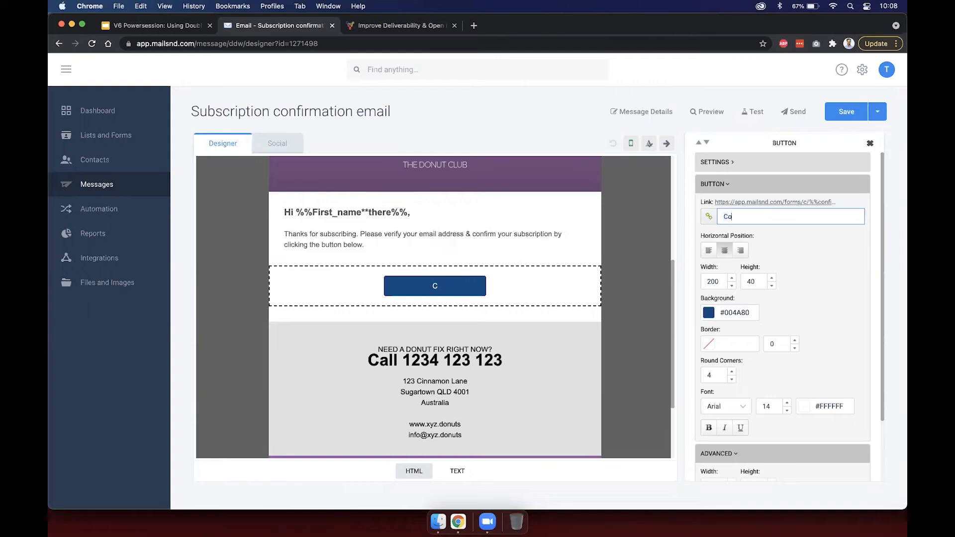
type("nfirm subscription")
Set the button's background to purple #855FA8 and make its text bold
left_click(708, 312)
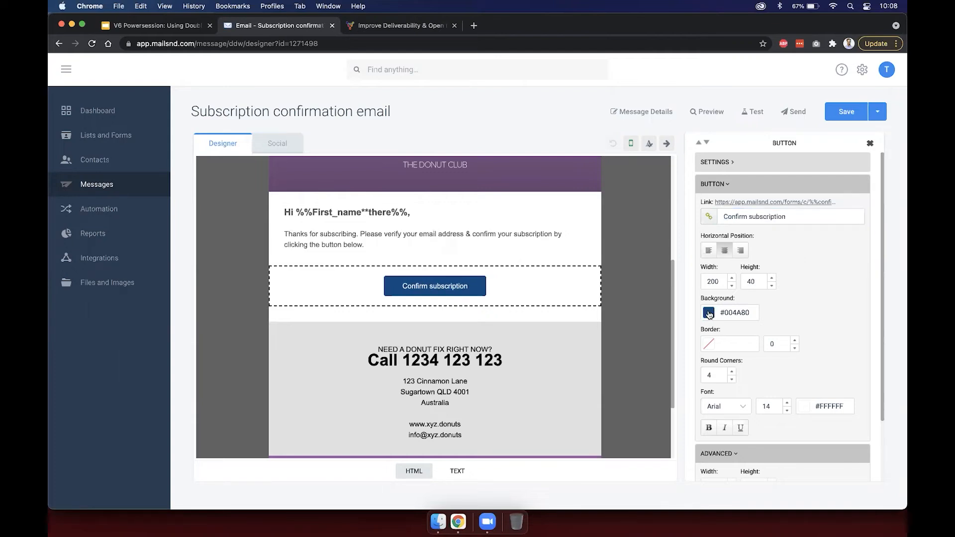
left_click(659, 387)
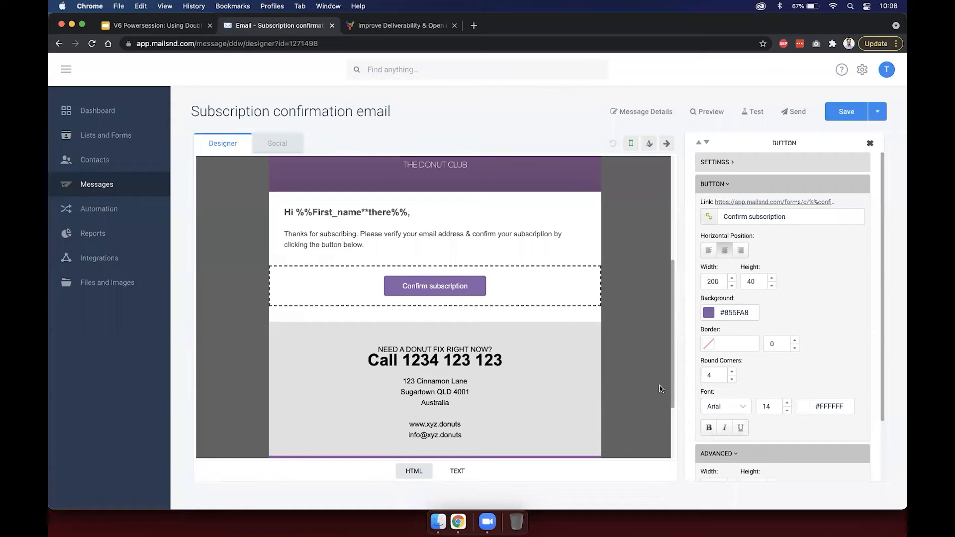
scroll(784, 326, "down", 2)
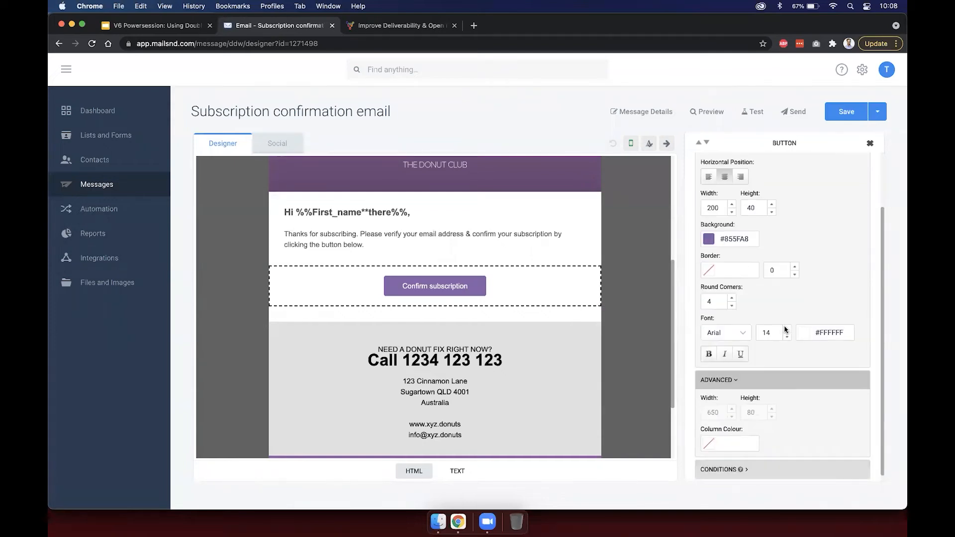
left_click(708, 353)
Try a corner rounding of 20 on the button and restore it to 4
left_click(717, 300)
type("20")
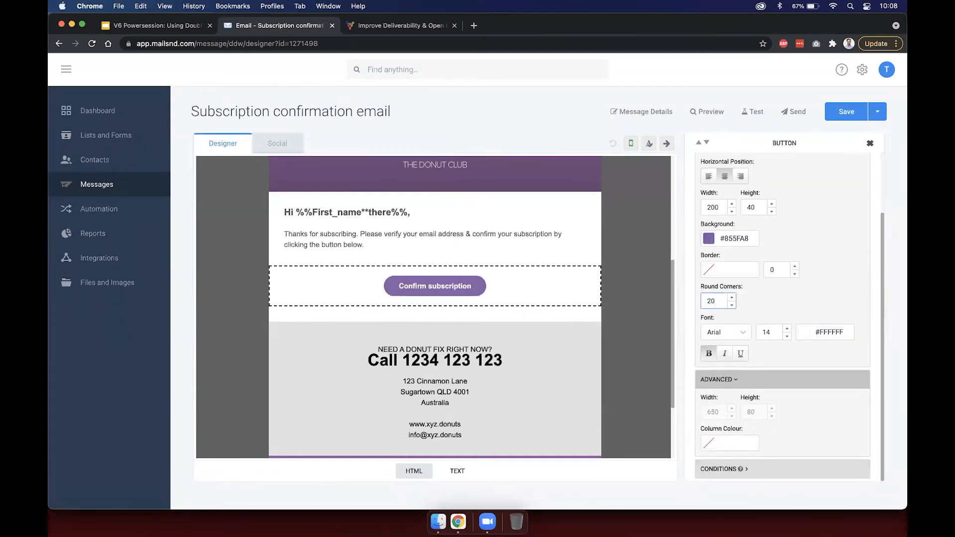
key("BackSpace")
key("BackSpace")
left_click(801, 287)
Set the "Confirm subscription" button's width to 220
left_click_drag(722, 208, 704, 208)
type("250")
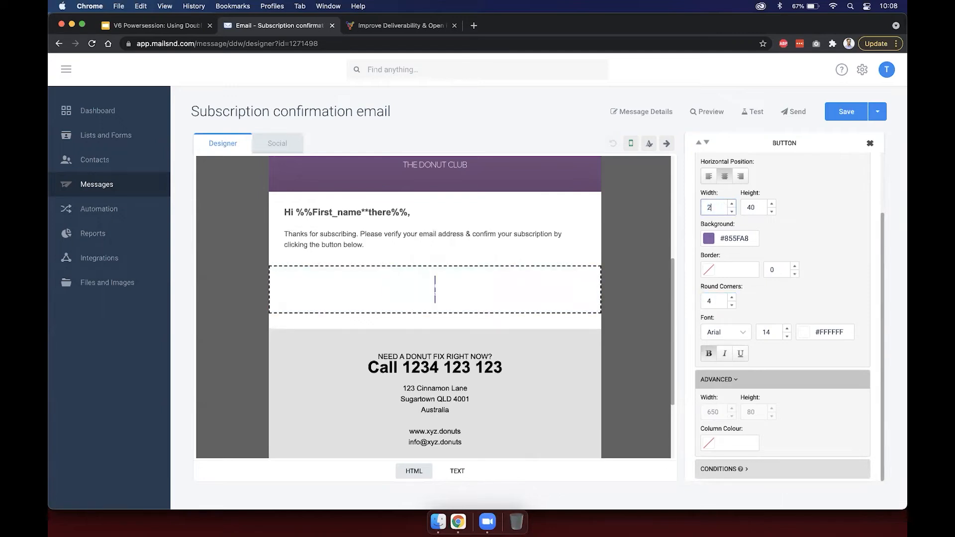
key("BackSpace")
key("BackSpace")
type("20")
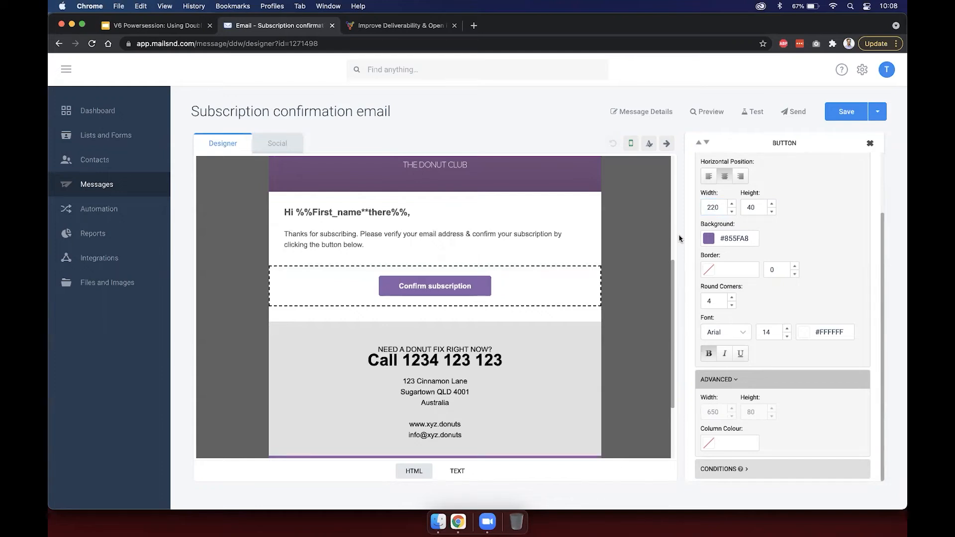
left_click(636, 283)
Close the button block's settings and save the subscription confirmation email
left_click(479, 276)
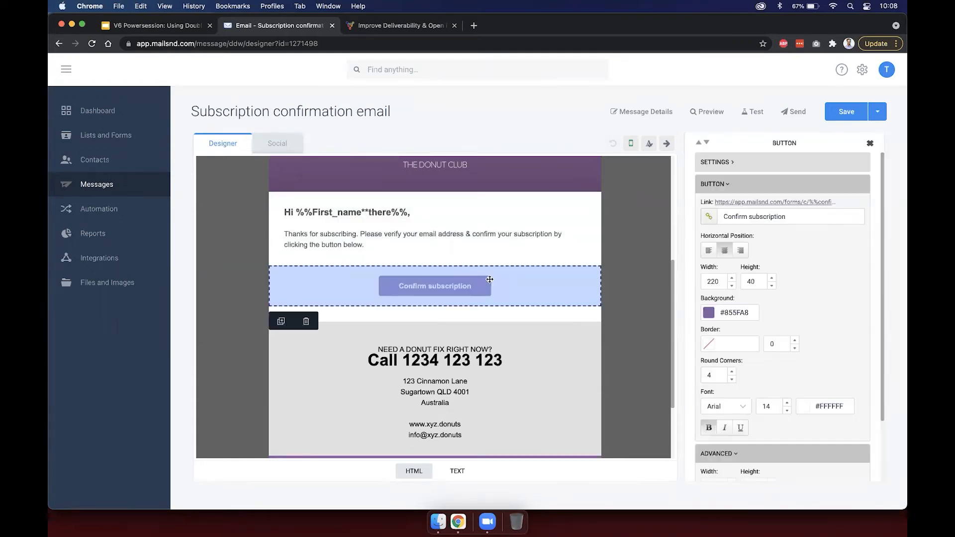
left_click(631, 271)
left_click(847, 112)
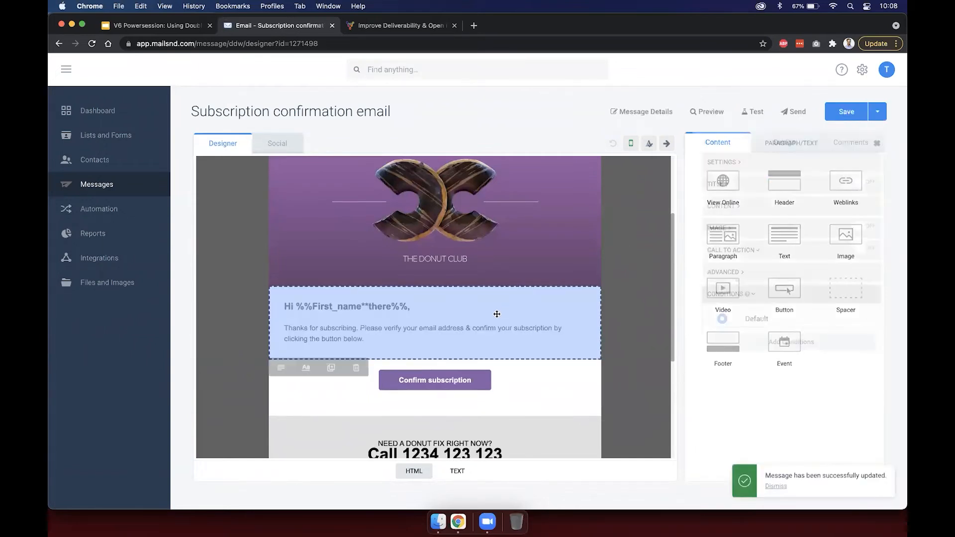
Highlight "confirm your subscription" in the body paragraph as alternative link text and close the block without editing
left_click(495, 315)
left_click_drag(473, 328, 551, 328)
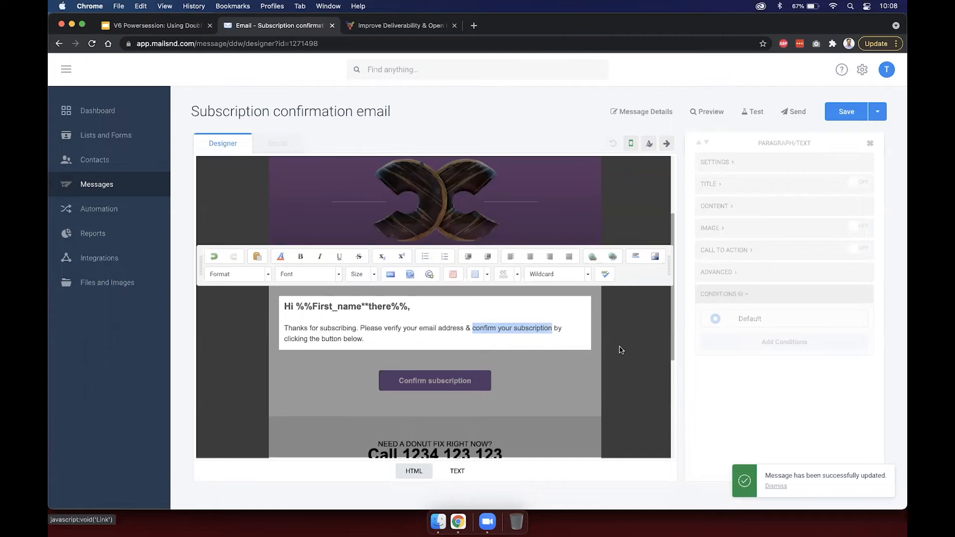
left_click(625, 360)
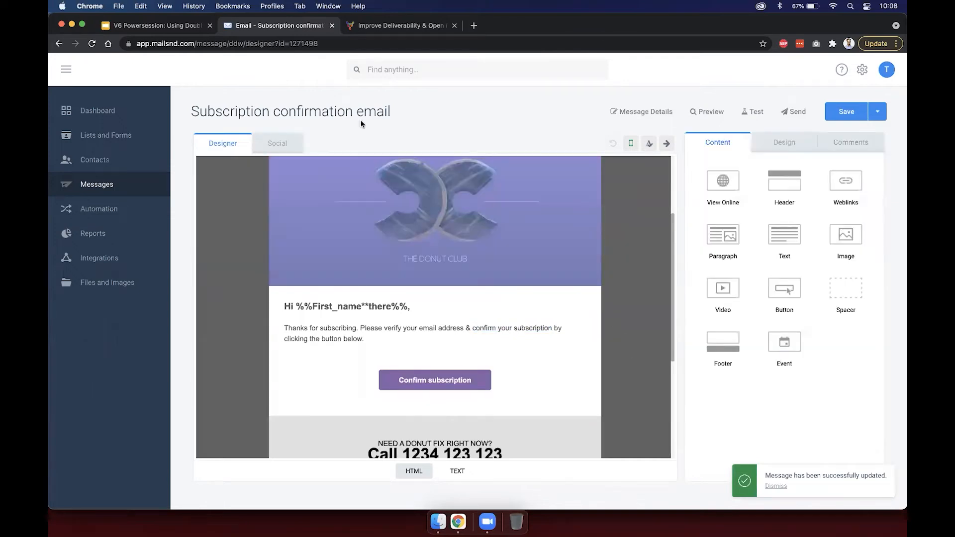
Check the "Steps required to set up" slide, return to Vision6 and start creating your own automation
left_click(152, 25)
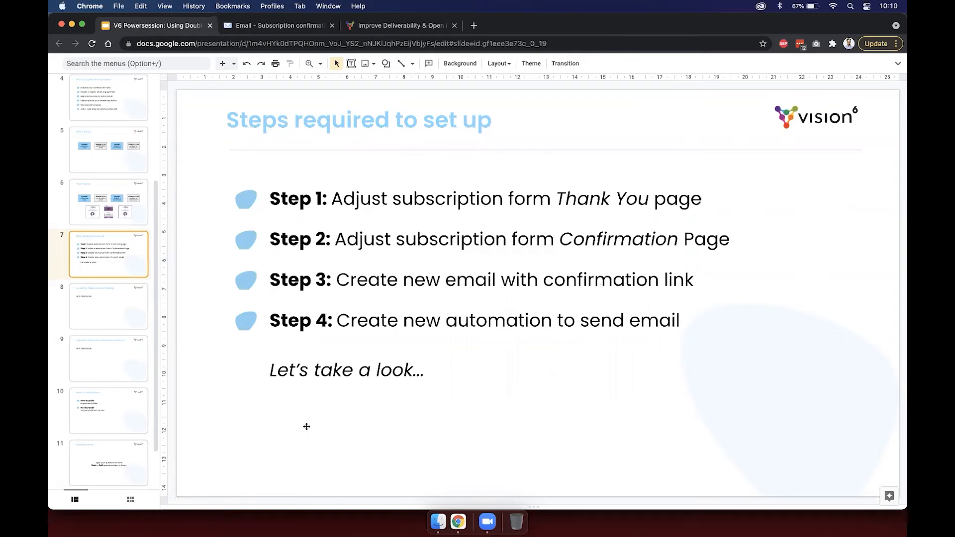
left_click(290, 26)
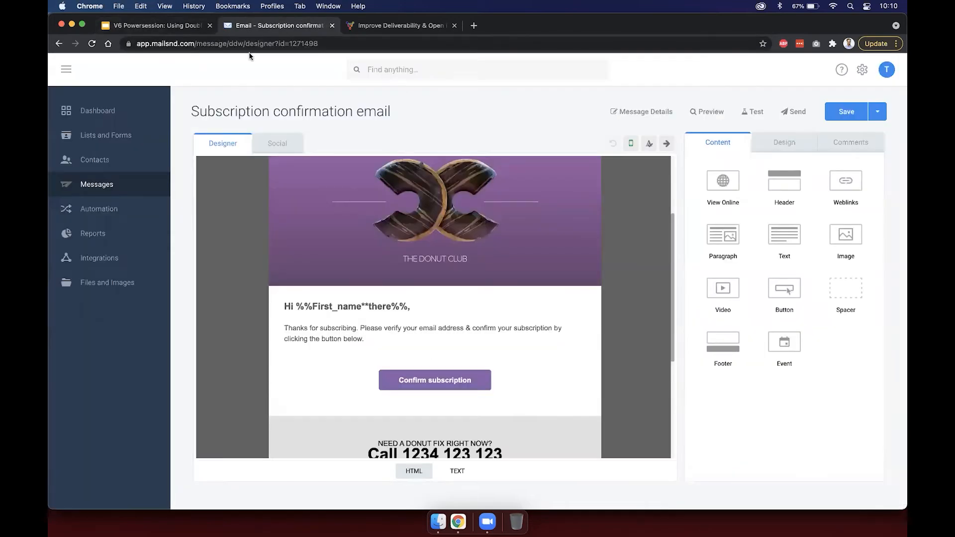
left_click(92, 210)
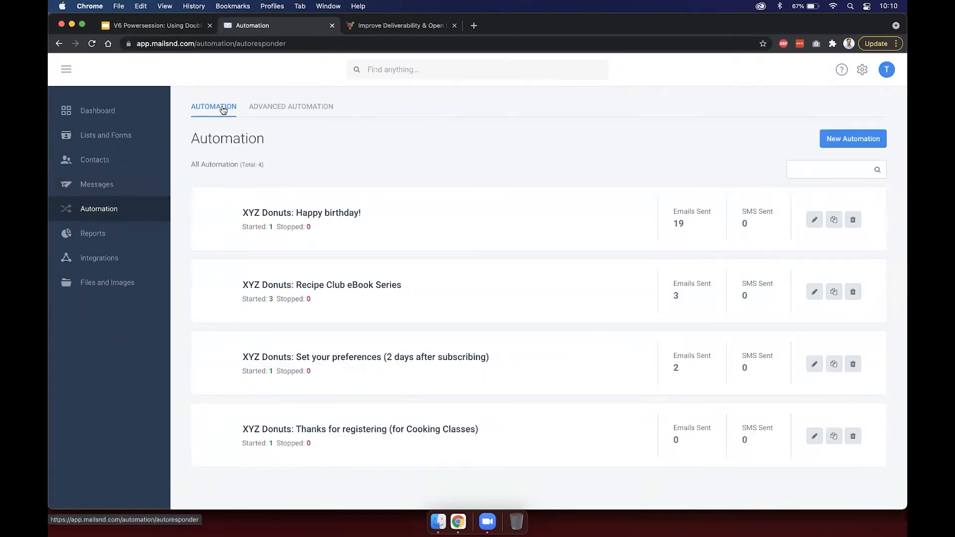
left_click(855, 145)
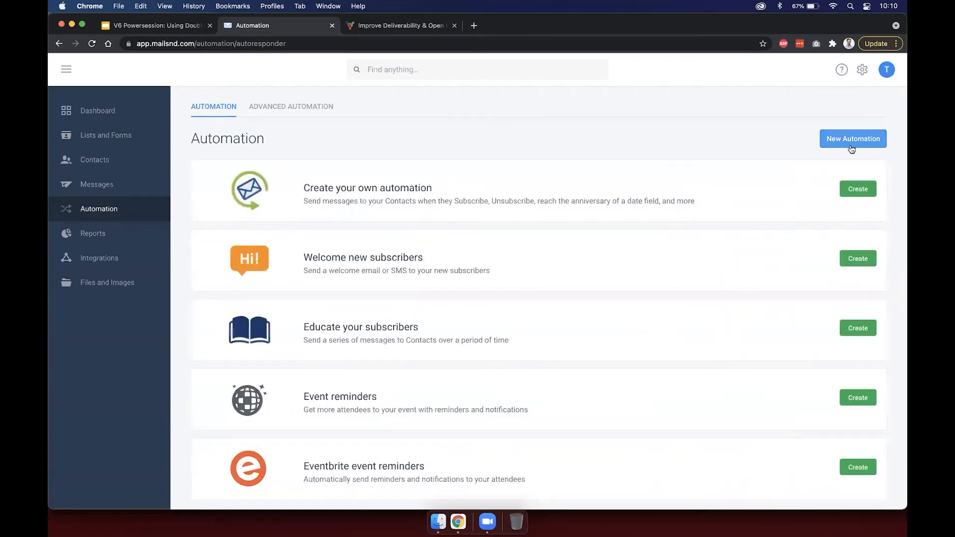
left_click(848, 191)
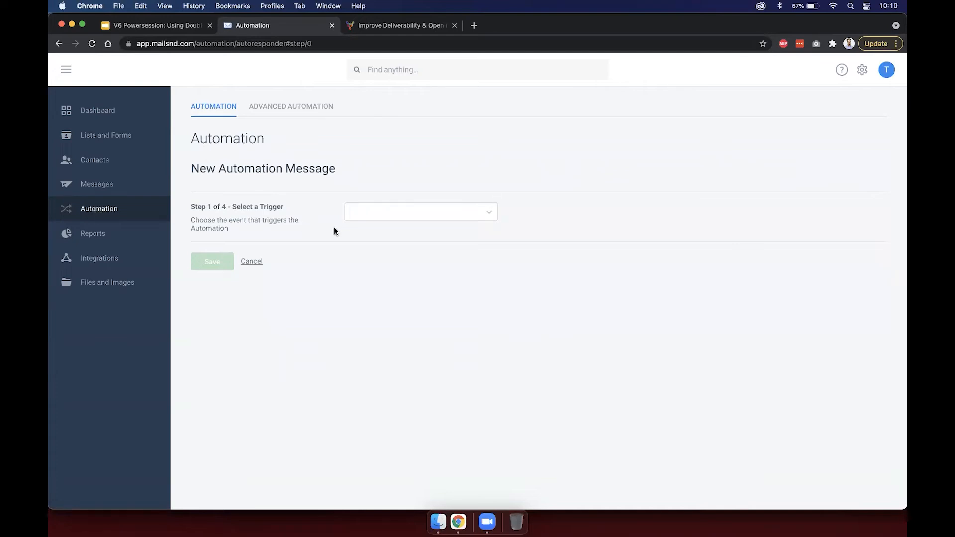
Set the automation's trigger to Subscribe and choose the XYZ Customers list from the XYZ Lists folder
left_click(371, 212)
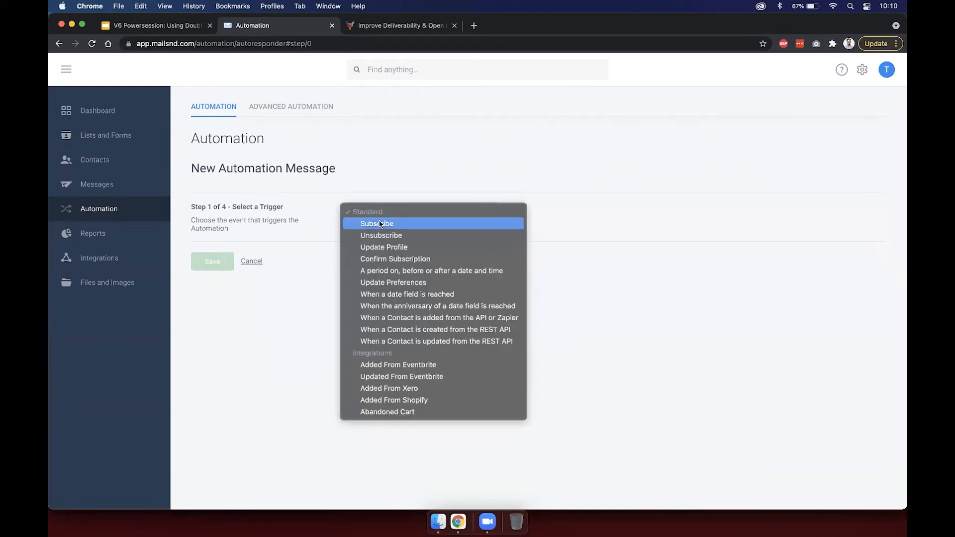
left_click(381, 224)
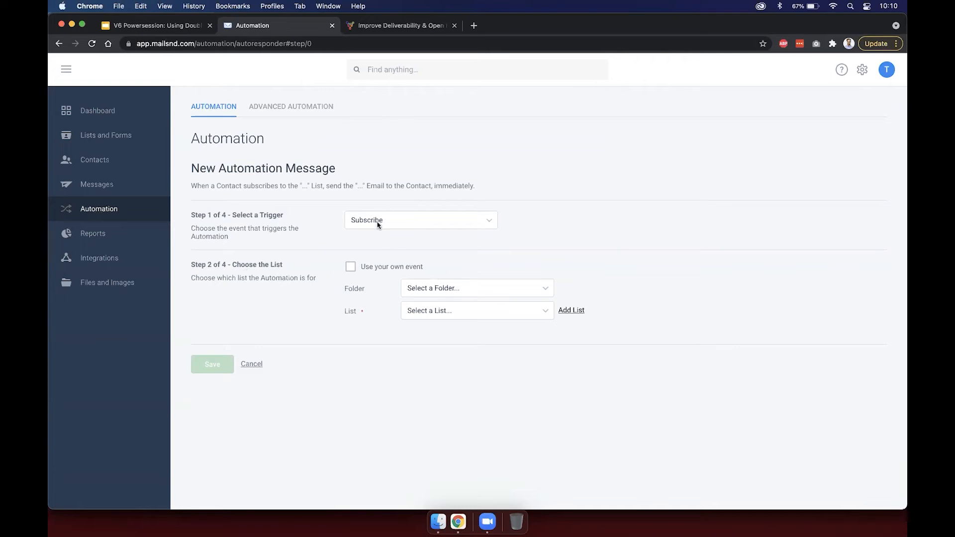
left_click(438, 290)
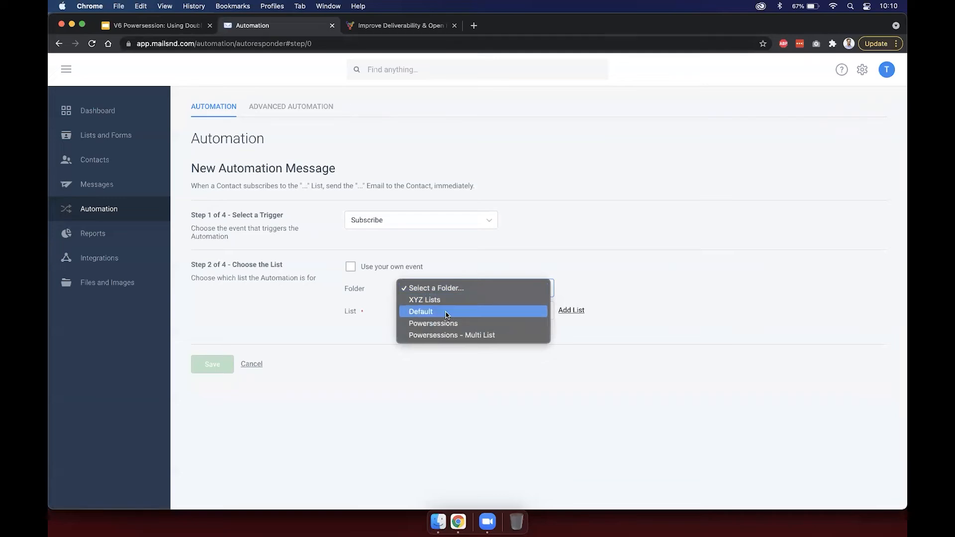
left_click(441, 302)
left_click(445, 309)
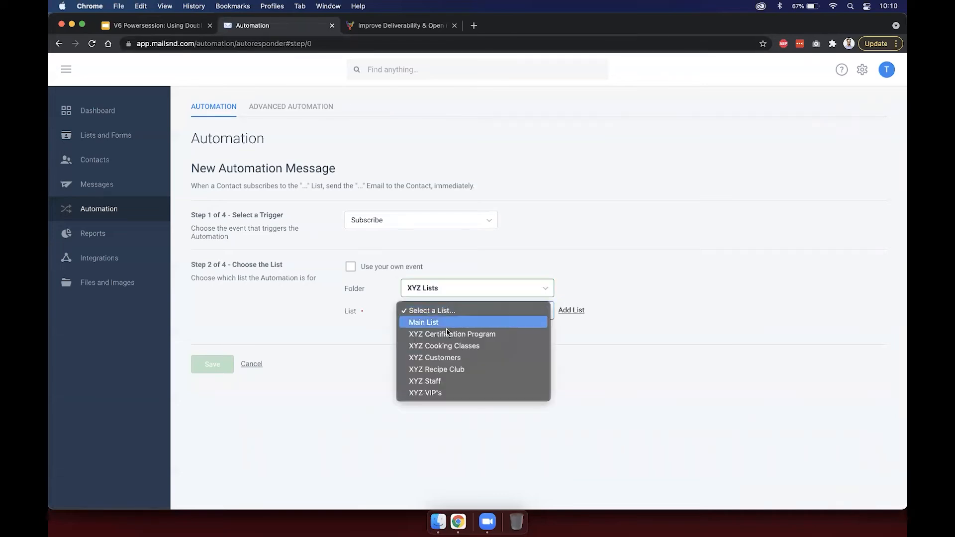
left_click(664, 332)
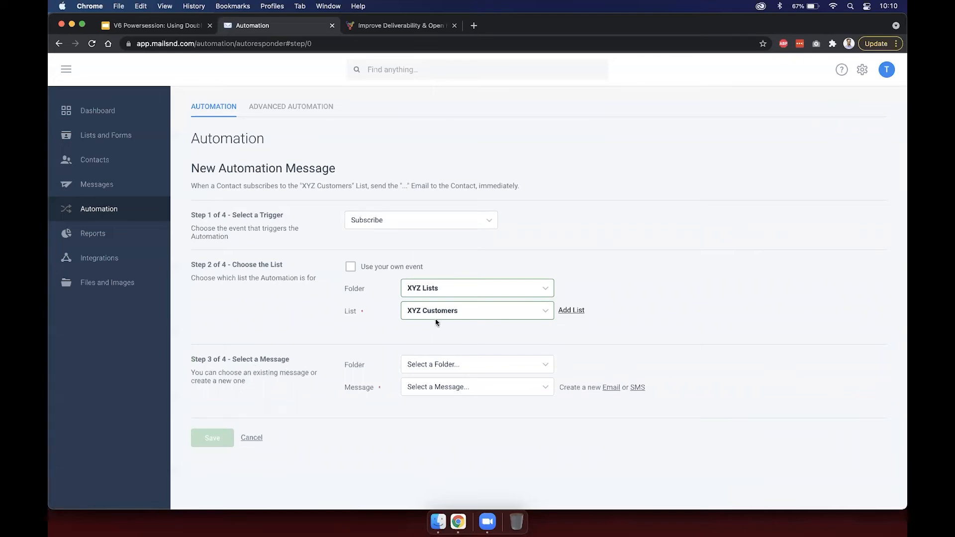
Choose "Subscription confirmation email" from the Powersessions folder as the automation's message
left_click(457, 366)
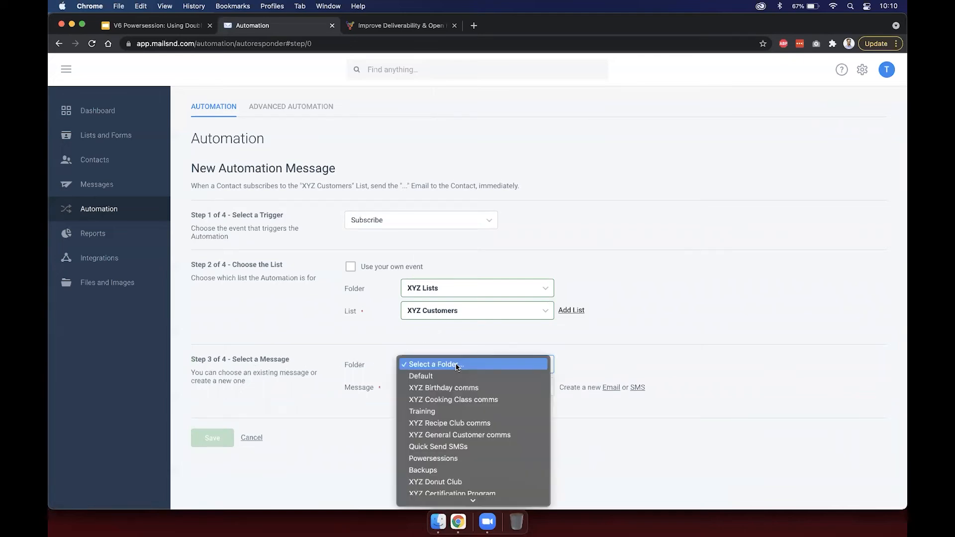
left_click(447, 458)
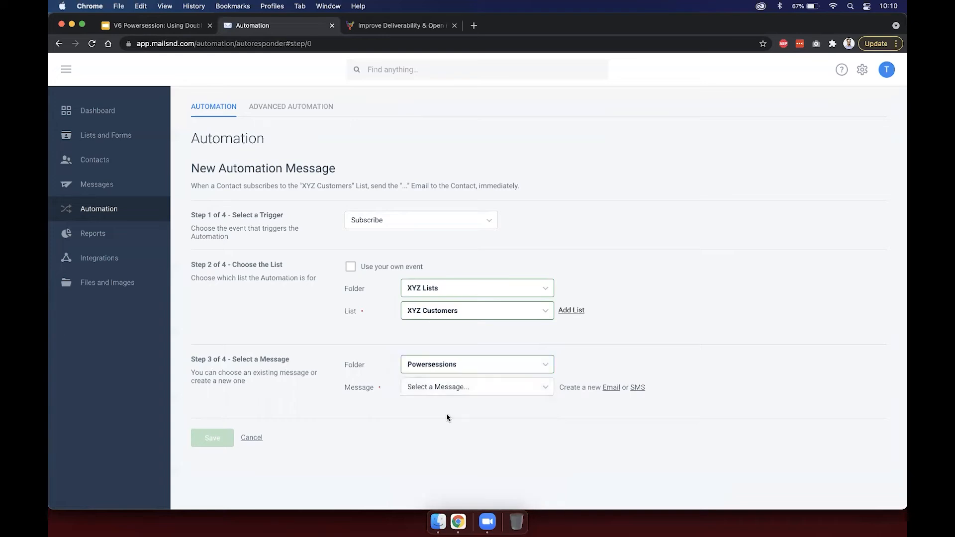
left_click(441, 392)
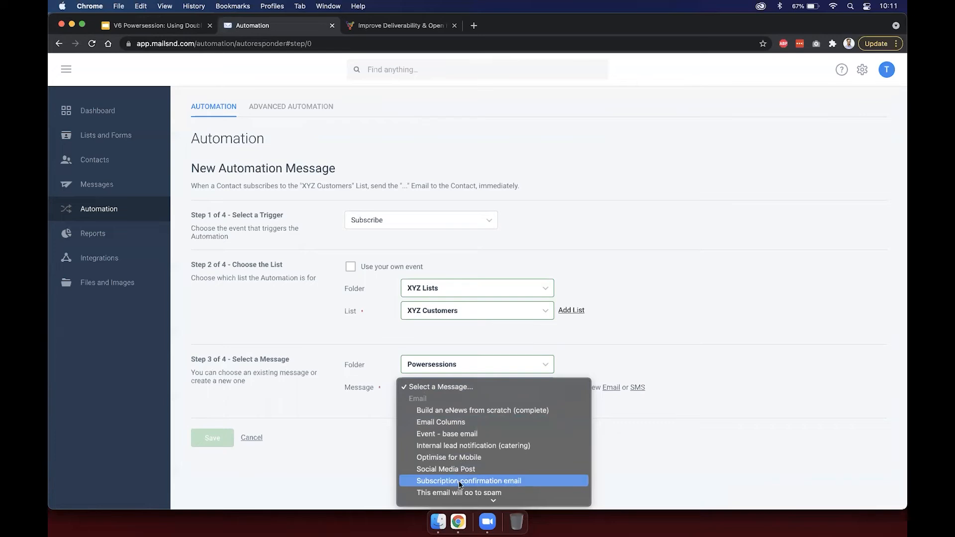
left_click(535, 481)
Open a preview of the message selected for the automation
scroll(658, 395, "down", 2)
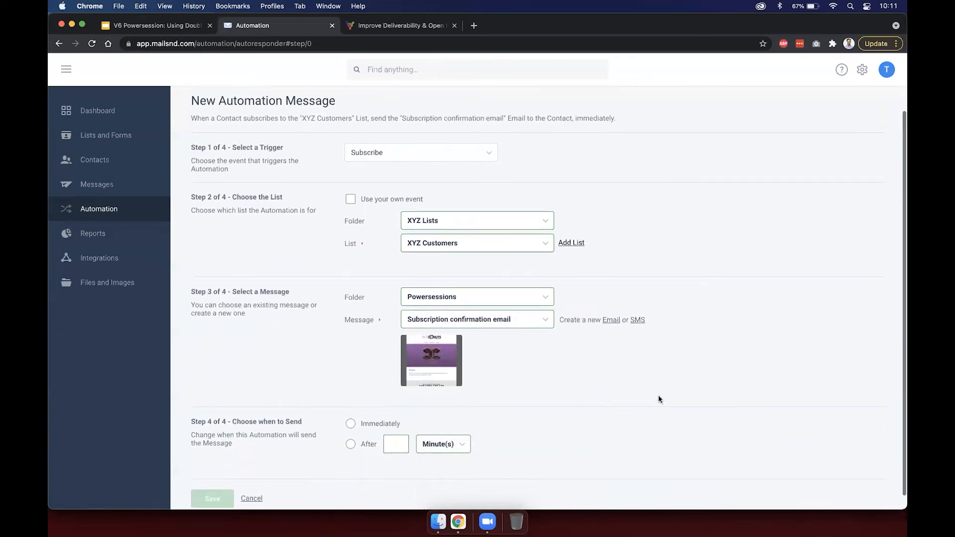
mouse_move(426, 375)
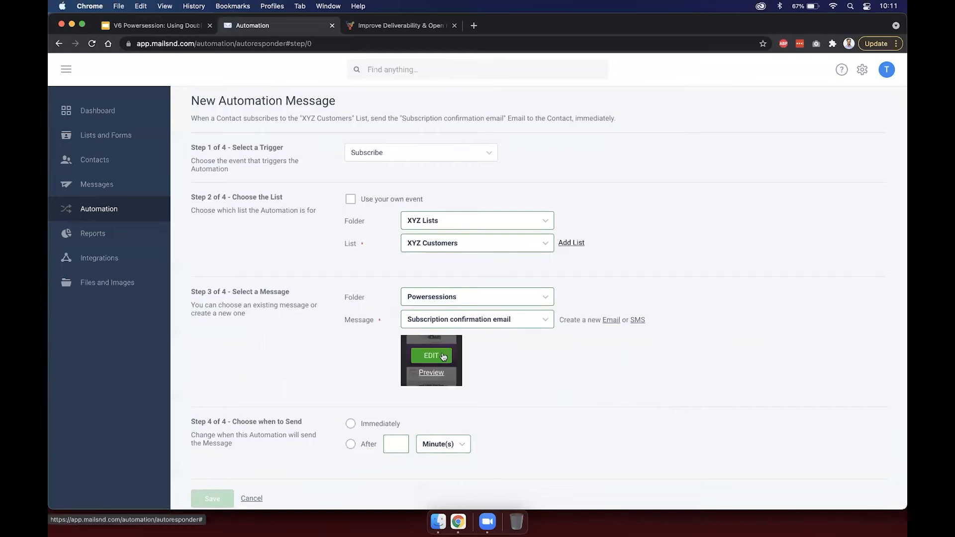
left_click(428, 373)
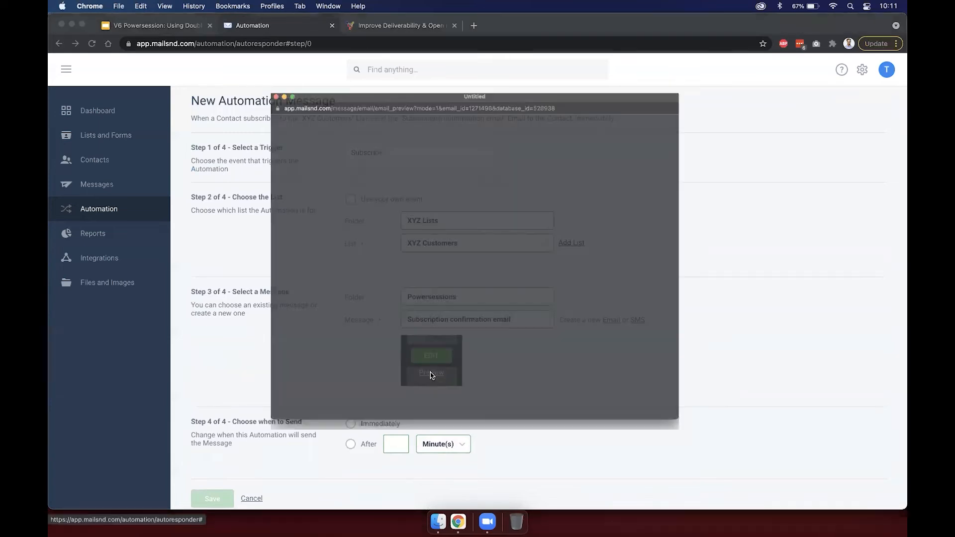
Look through the previewed confirmation email's greeting, text and Confirm subscription button, and close the preview
scroll(523, 315, "down", 3)
scroll(523, 315, "down", 1)
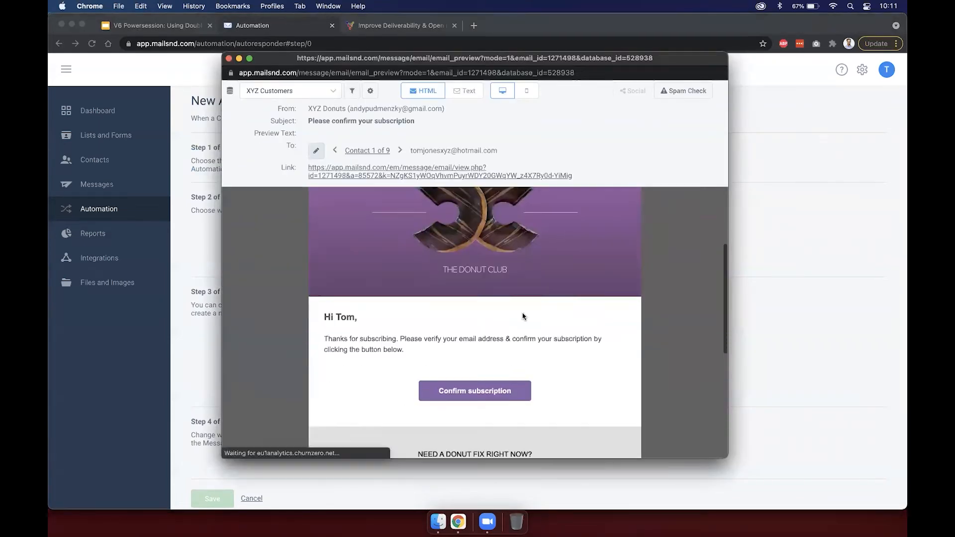
scroll(458, 311, "up", 2)
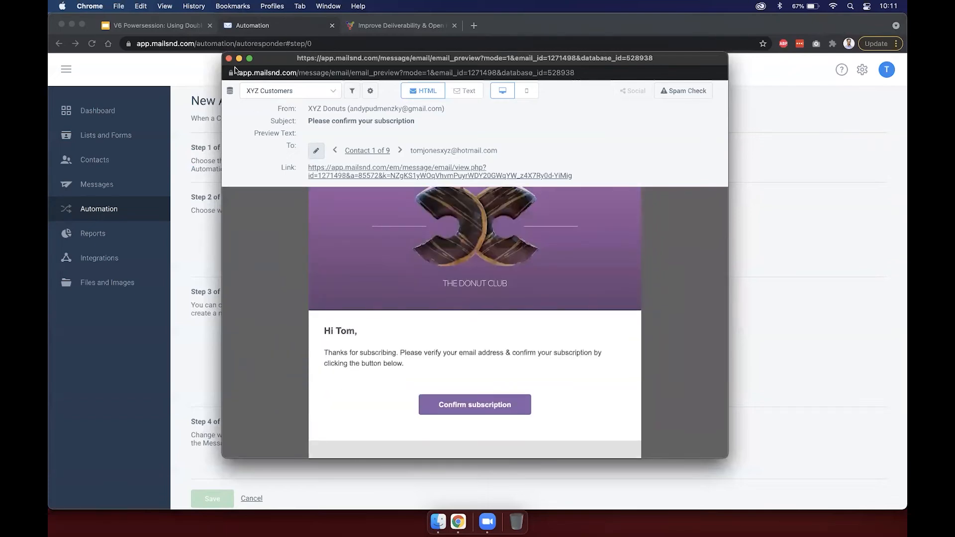
double_click(340, 331)
left_click(228, 58)
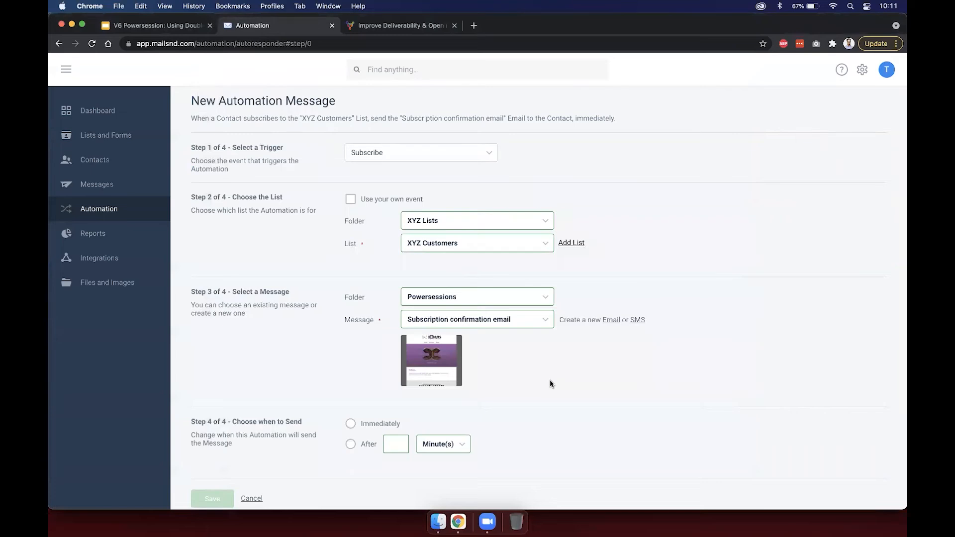
Check the delayed-send time units, set the automation to send immediately, and save it
scroll(550, 383, "down", 1)
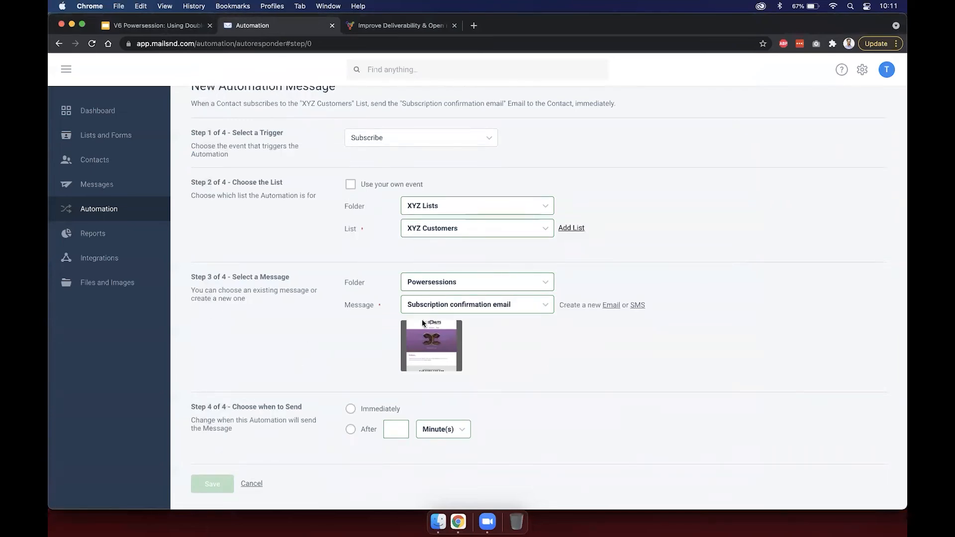
left_click(350, 410)
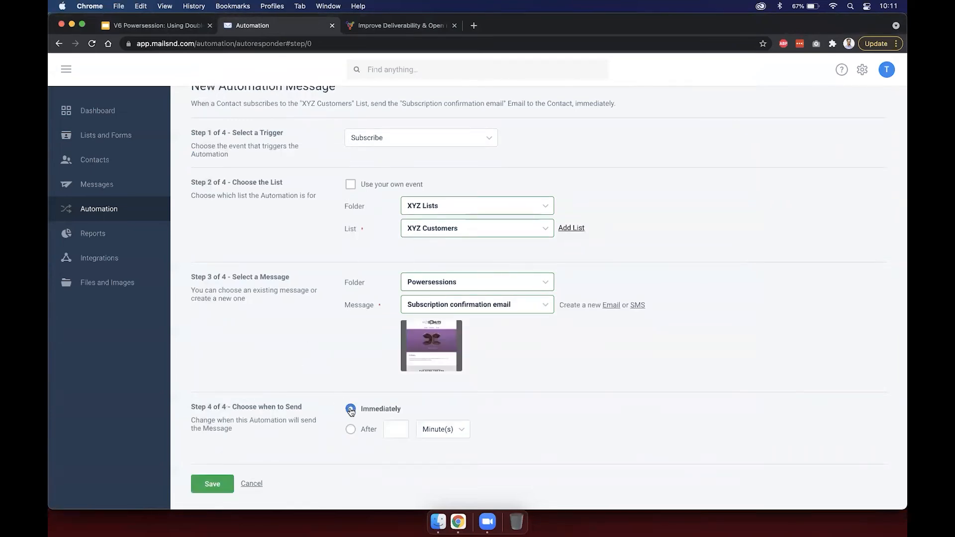
left_click(370, 428)
left_click(441, 428)
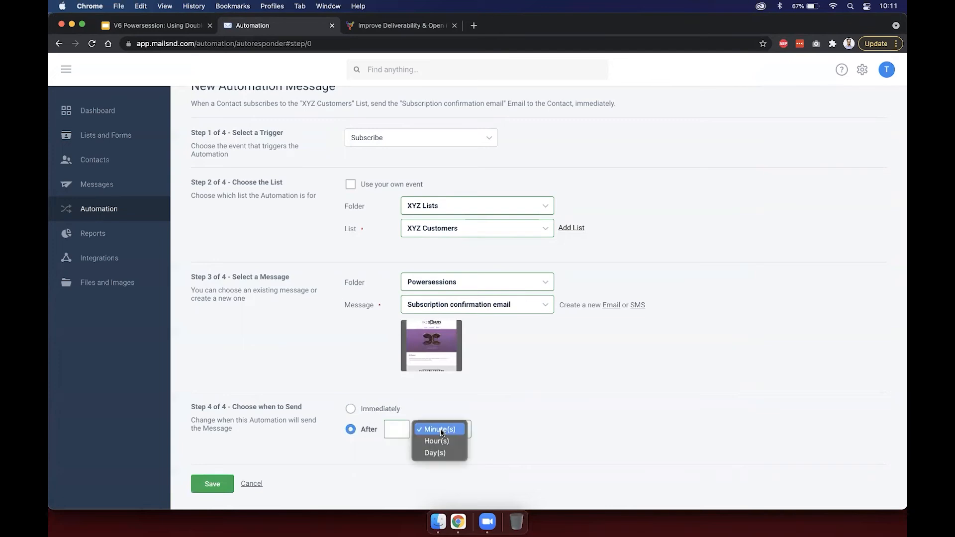
left_click(521, 423)
left_click(381, 409)
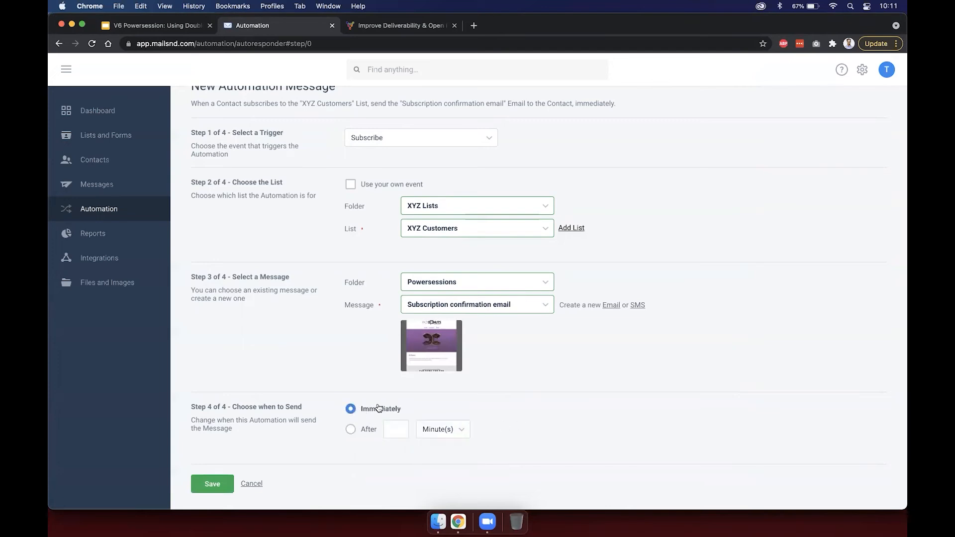
left_click(214, 489)
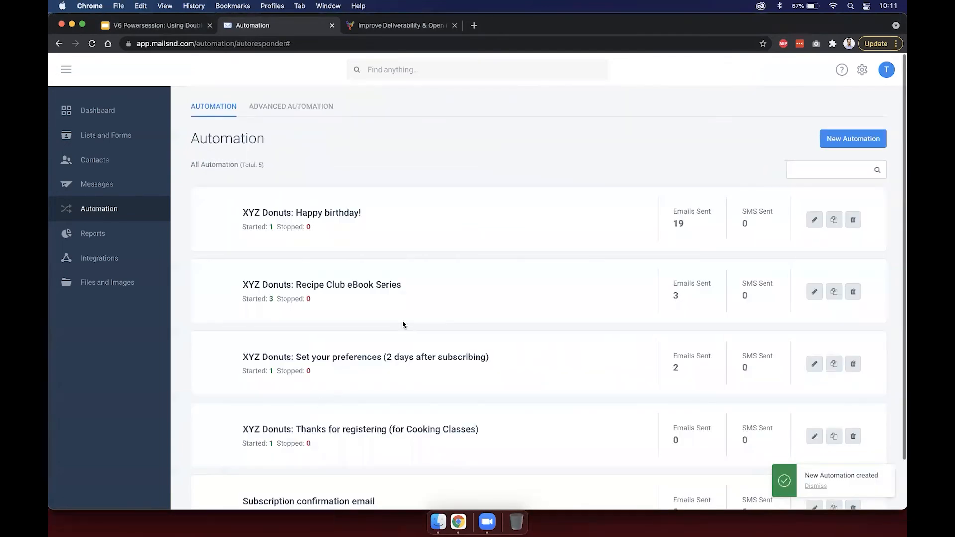
Rename the new "Subscription confirmation email" automation to "XYZ Donuts: Send confirmation email"
scroll(422, 263, "down", 2)
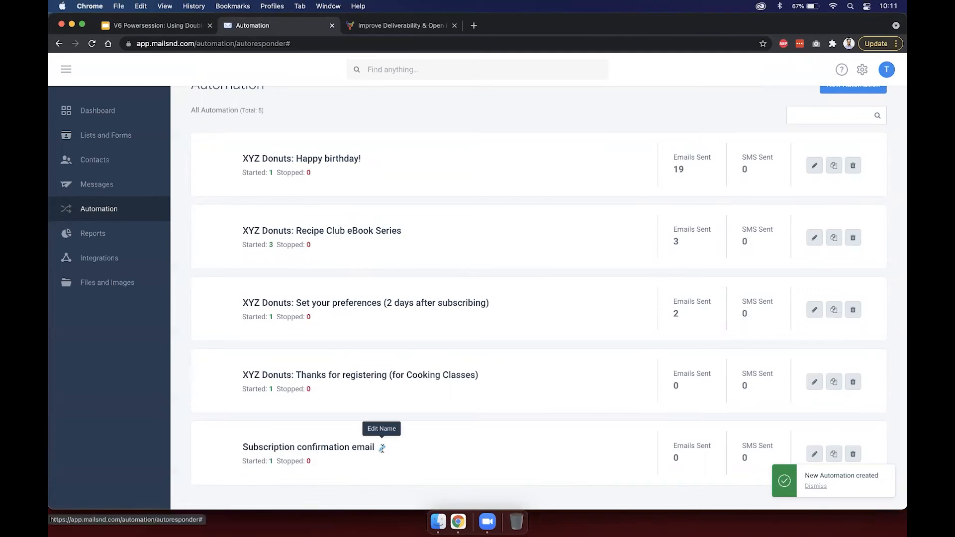
left_click(383, 450)
triple_click(368, 447)
type("X")
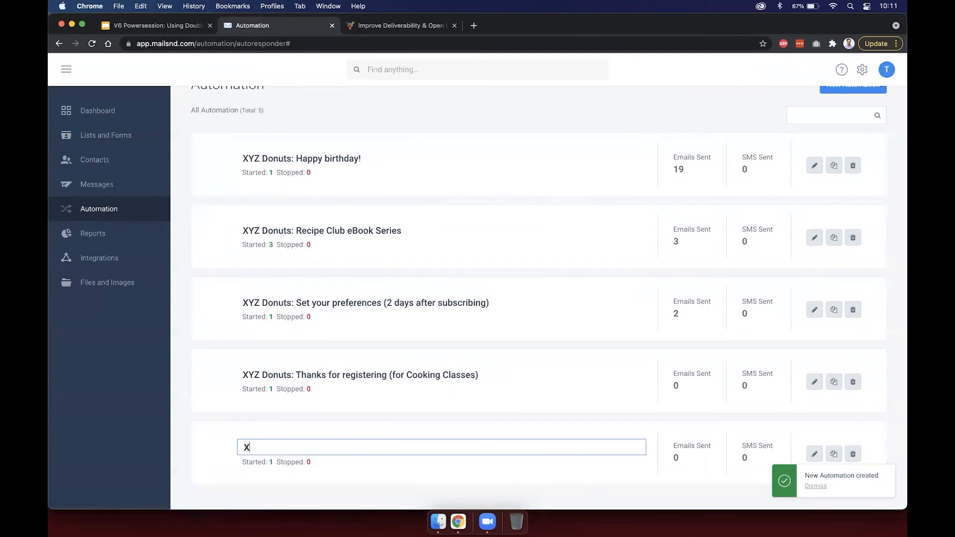
type("YZ Donuts:")
type(" Email")
key("BackSpace")
key("BackSpace")
key("BackSpace")
type("Send ")
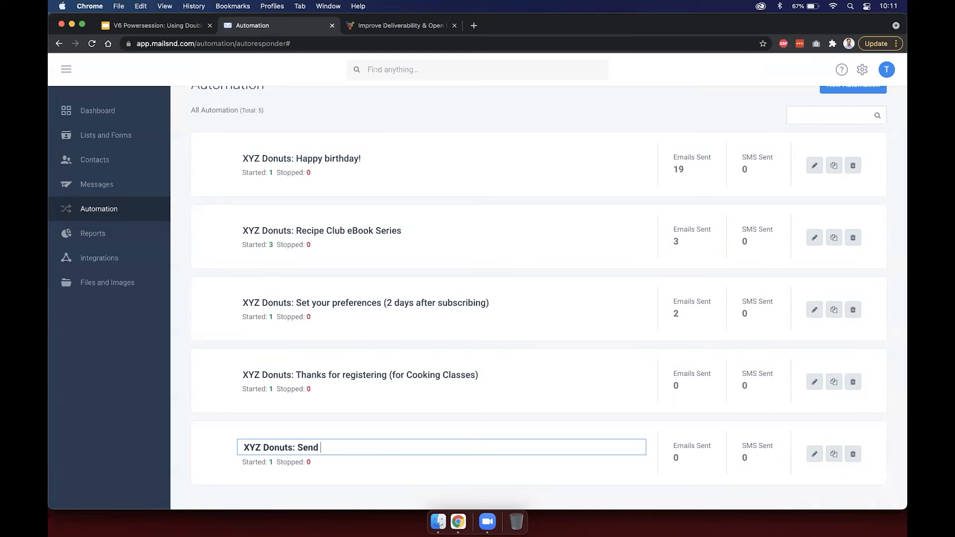
type("confirmation email")
left_click(317, 491)
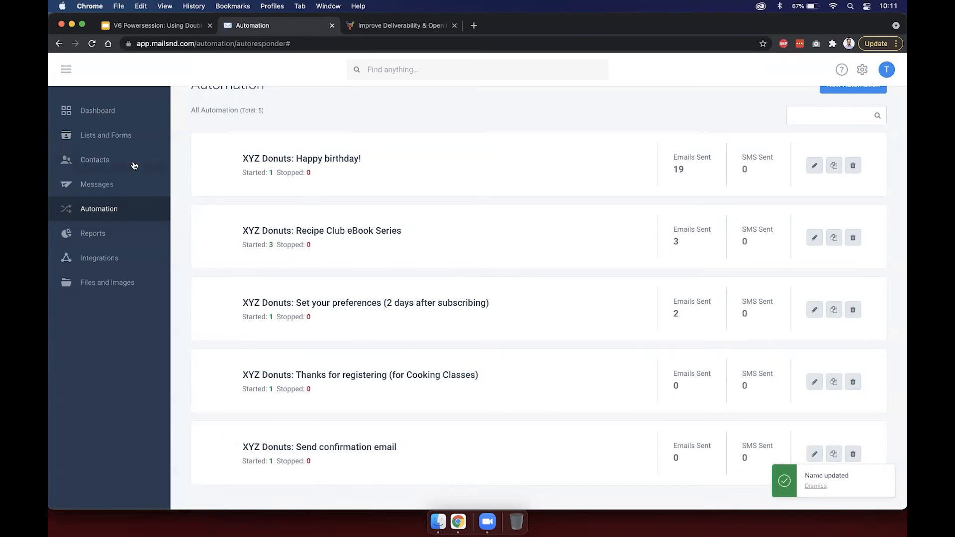
Open the XYZ Customers list, view its live Subscribe form, and close the form window
left_click(100, 136)
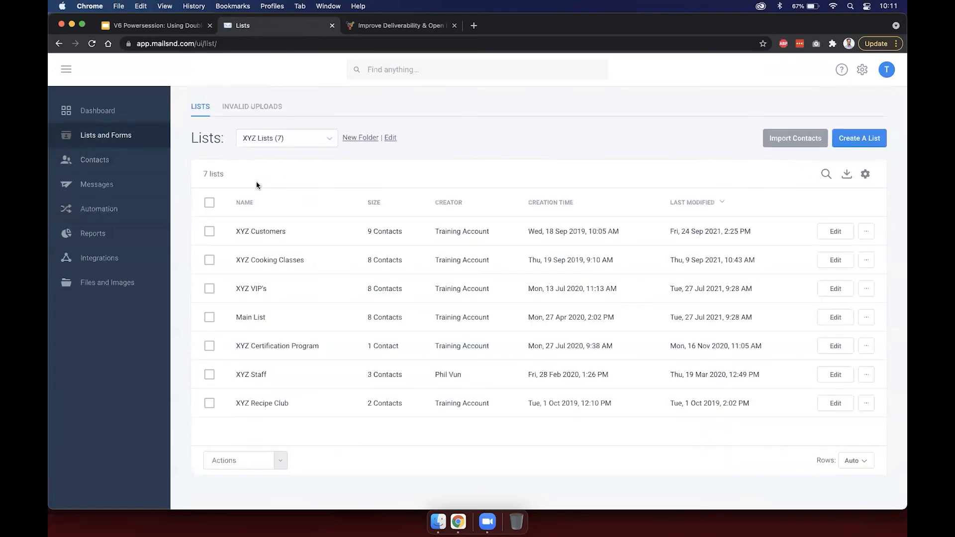
double_click(259, 233)
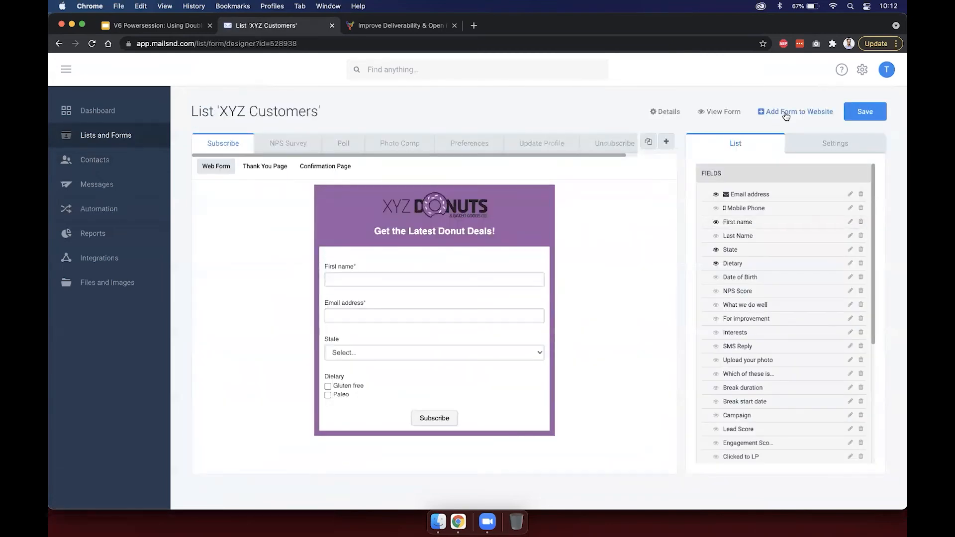
left_click(725, 113)
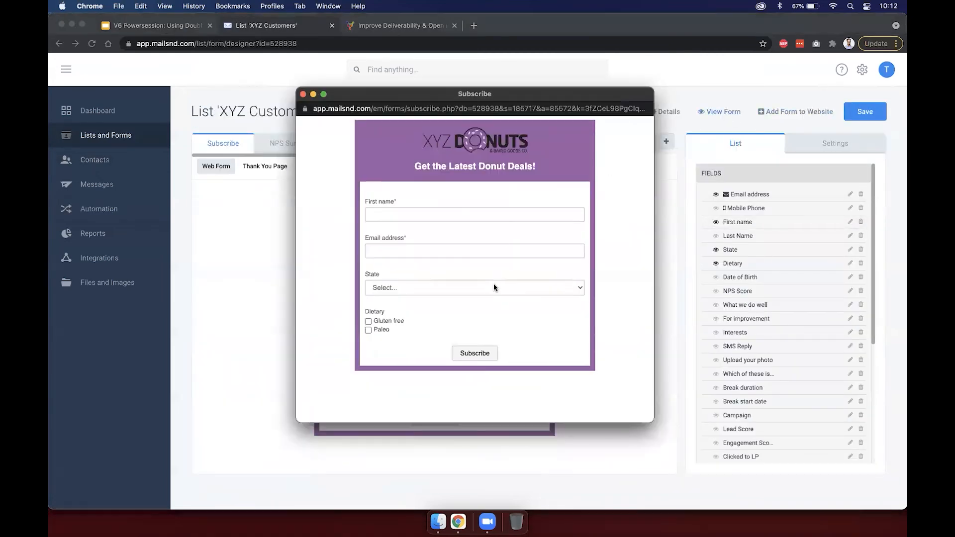
left_click(302, 94)
Inspect the Subscribe form's website code and direct URL, and review its Thank You and Confirmation pages
left_click(781, 111)
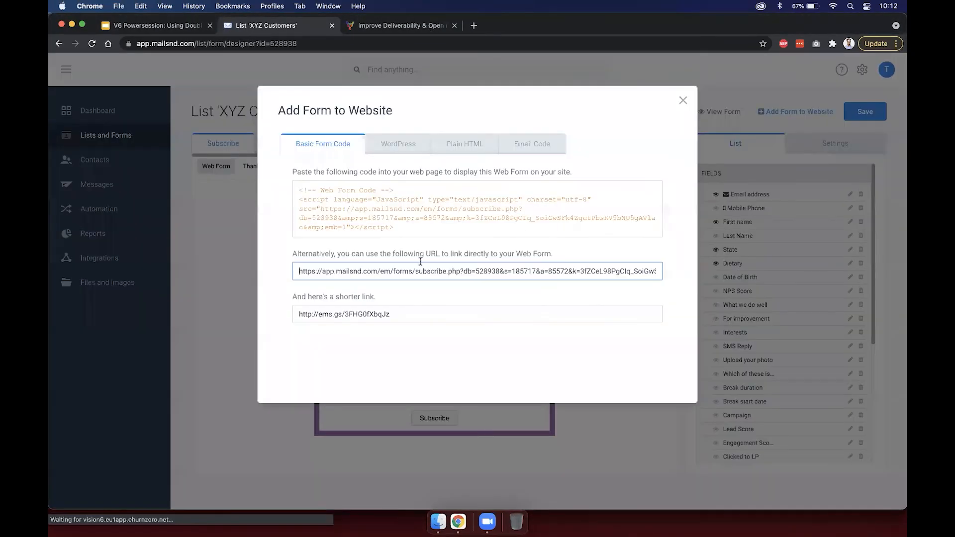
left_click_drag(299, 271, 665, 273)
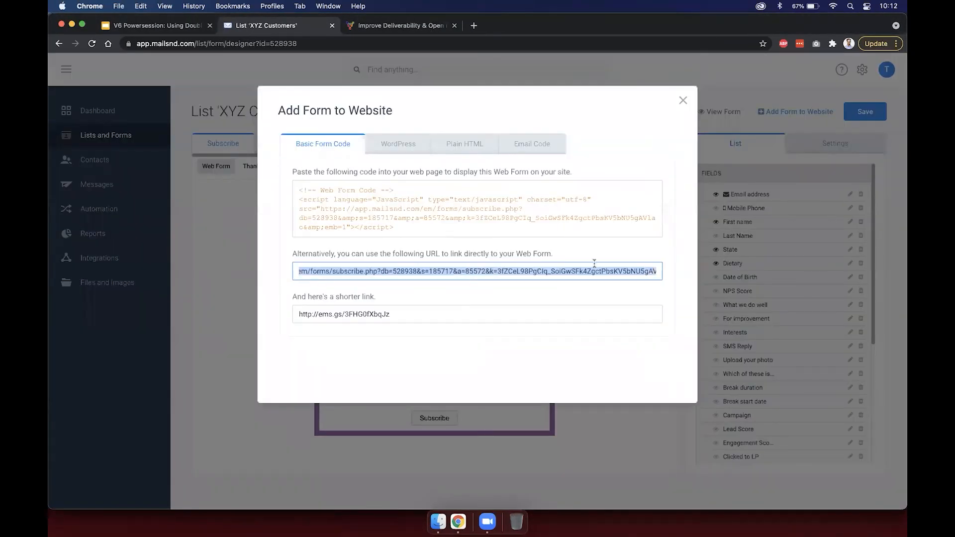
left_click(595, 265)
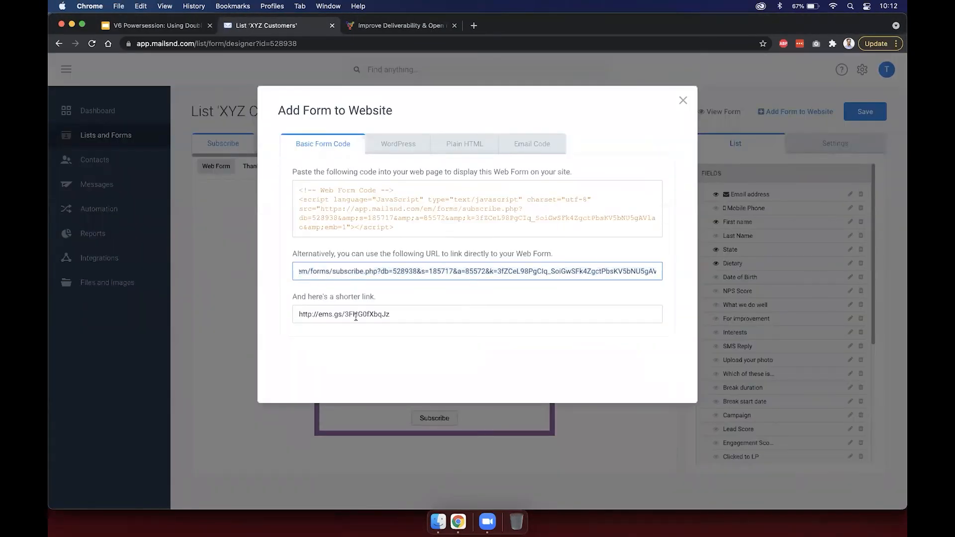
left_click(683, 100)
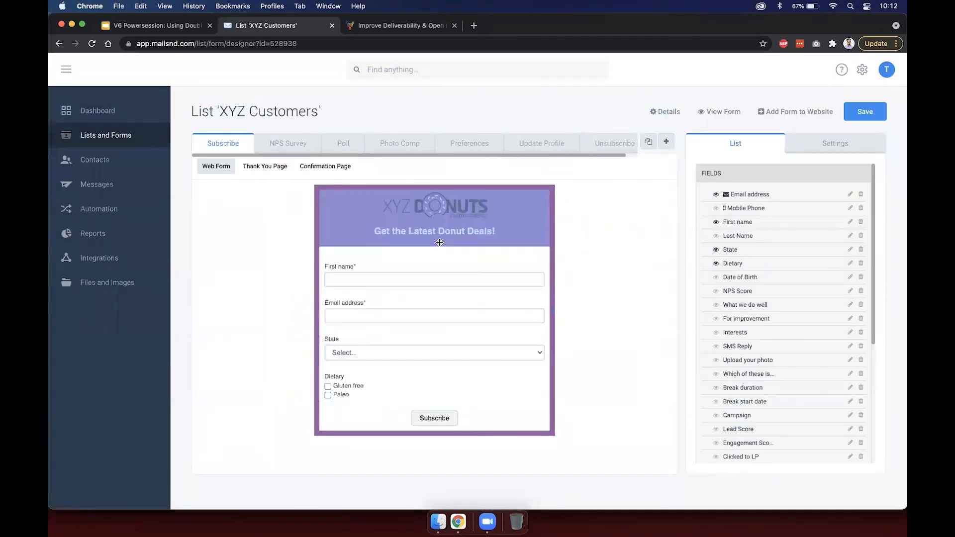
left_click(265, 169)
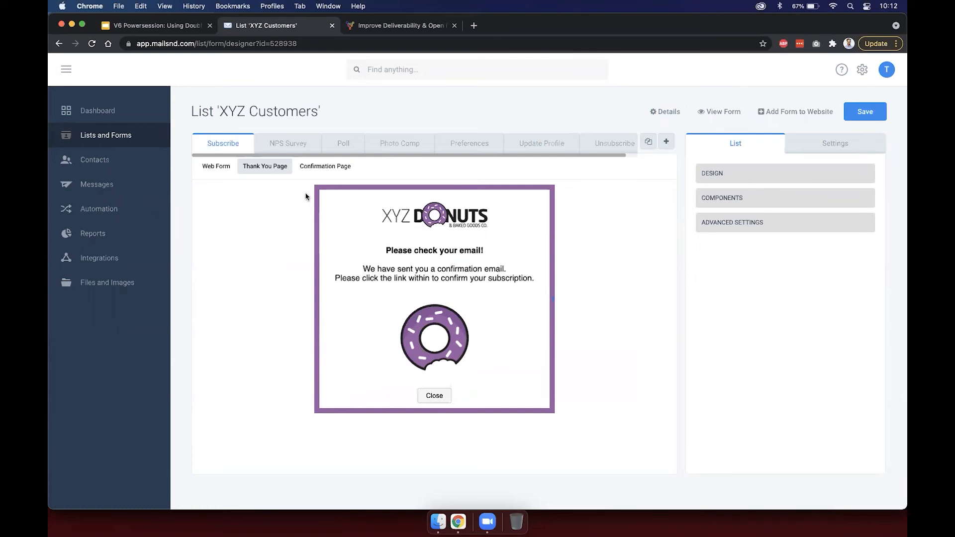
left_click(311, 166)
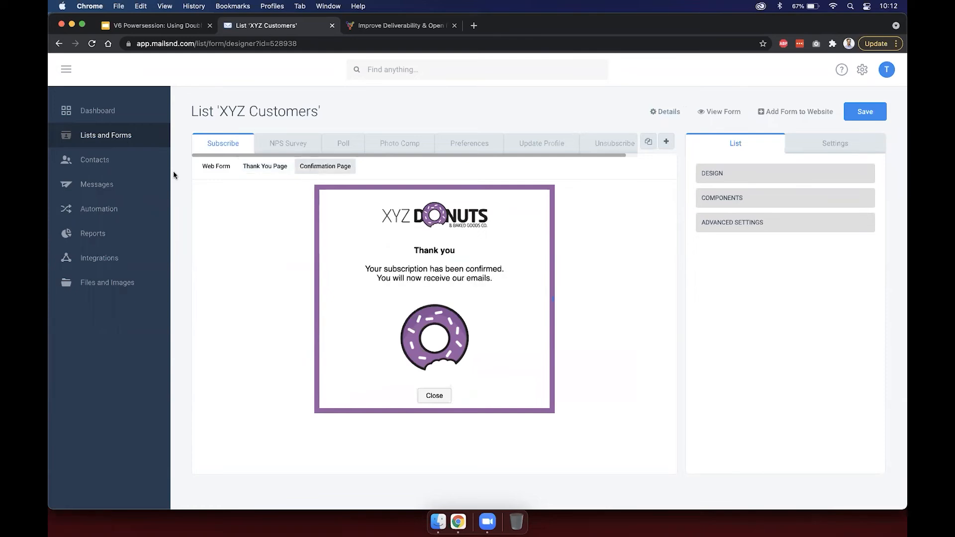
Switch to the Google Slides presentation, show the "Sending Emails: A minor change" slide, and return to Vision6
left_click(169, 26)
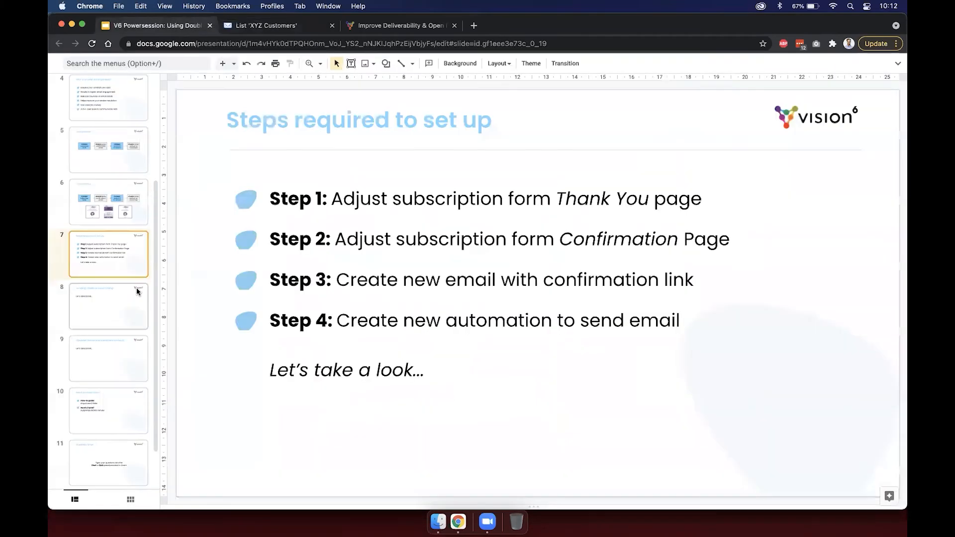
left_click(112, 303)
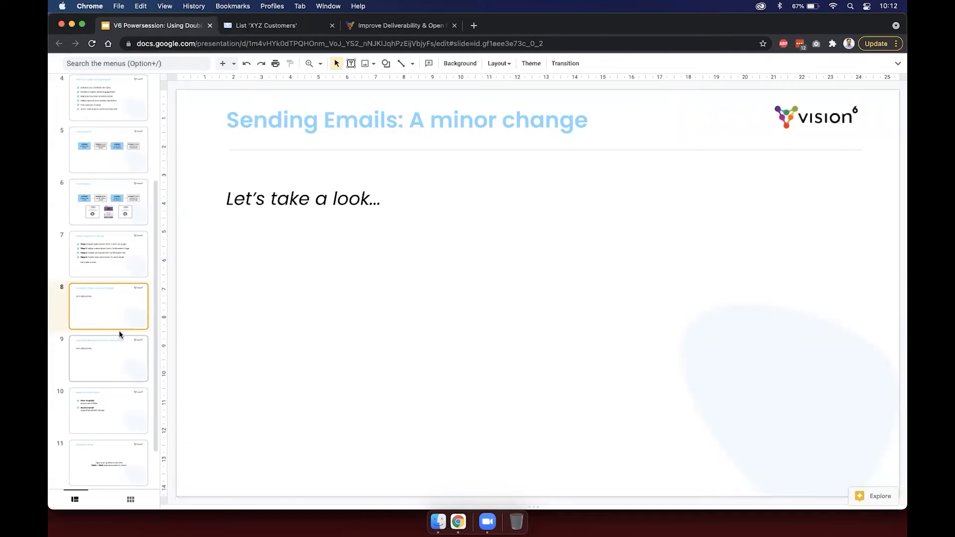
left_click(244, 26)
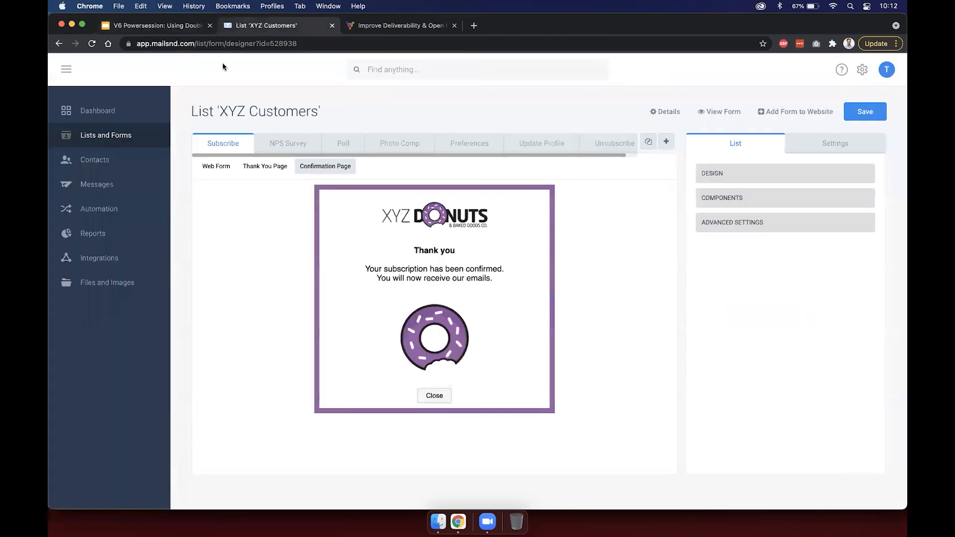
Open the "XYZ Donuts eNews - MAIN" email from the XYZ General Customer comms message folder and look through its content
left_click(106, 185)
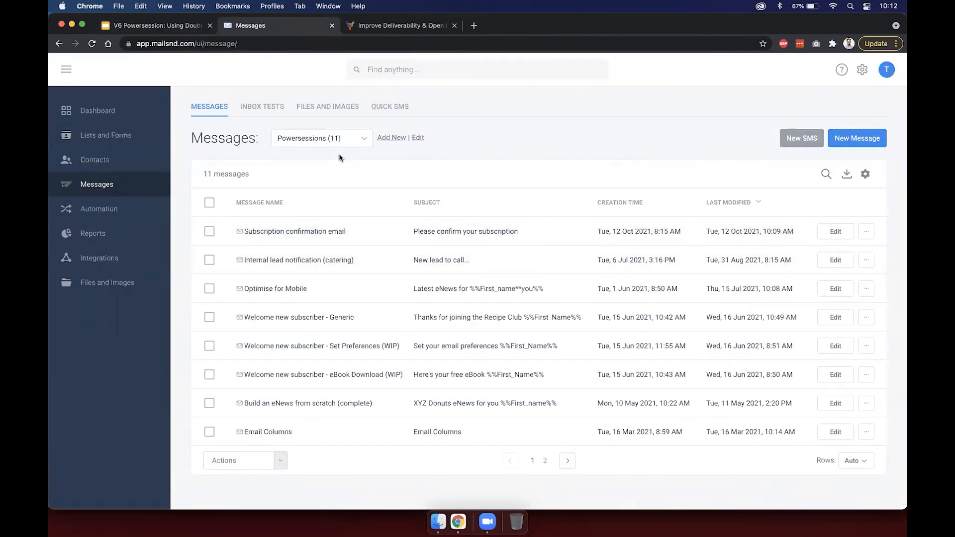
left_click(324, 140)
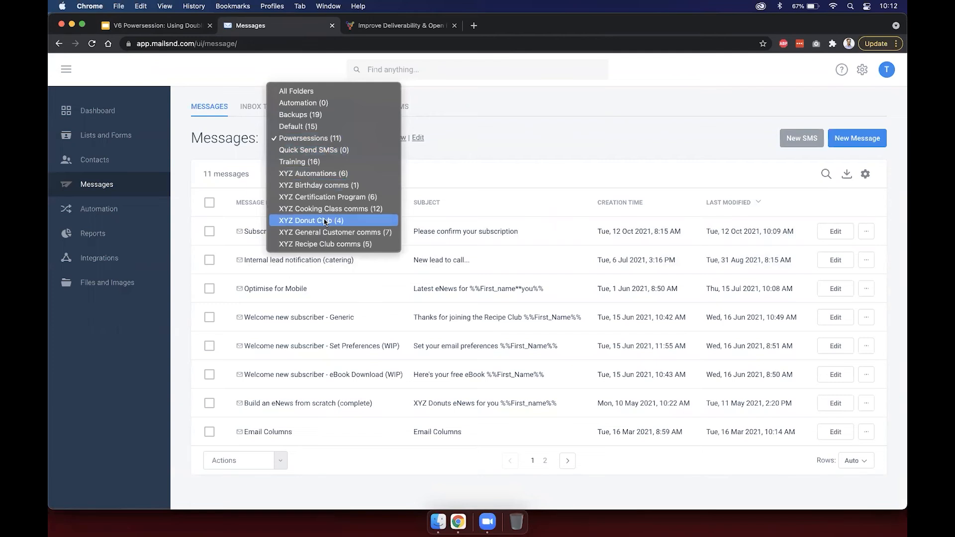
left_click(331, 232)
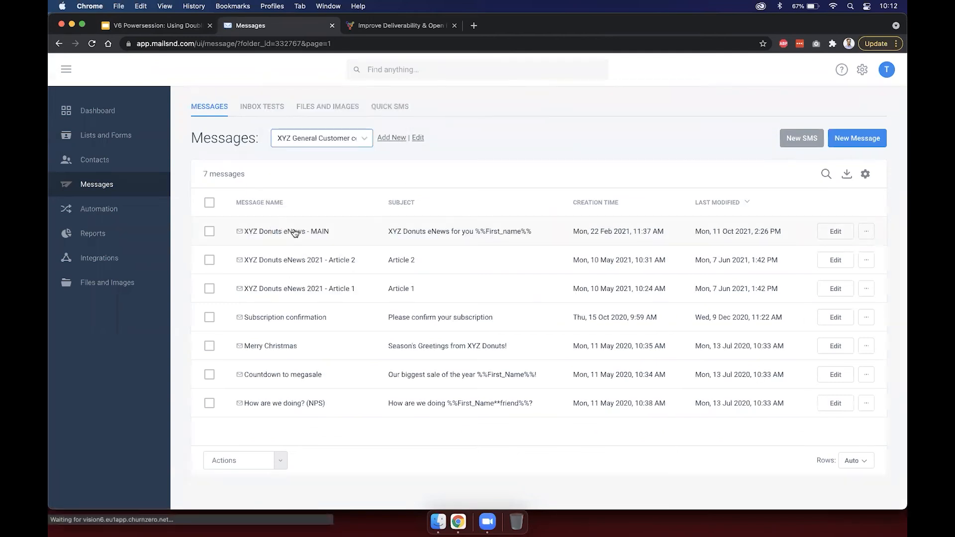
left_click(295, 231)
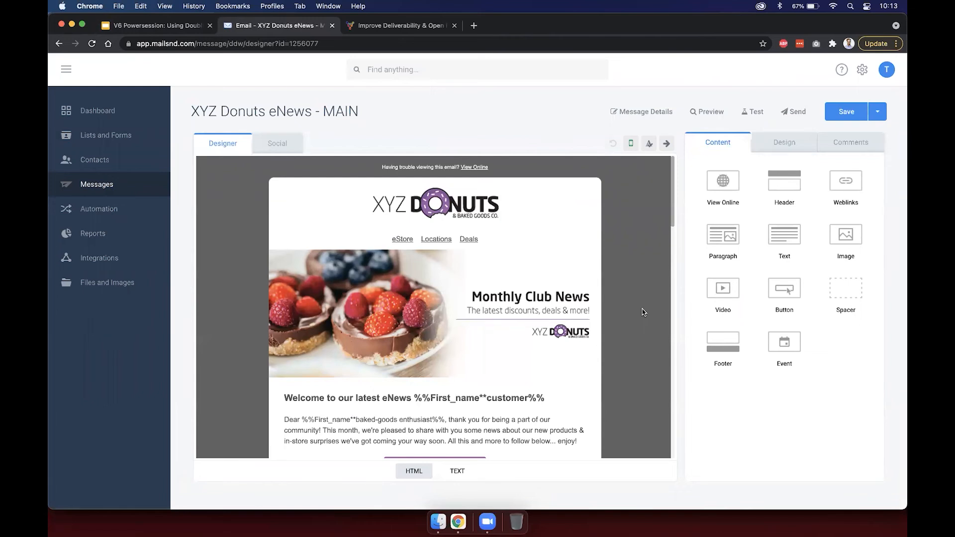
scroll(644, 312, "down", 5)
scroll(643, 312, "down", 10)
scroll(642, 320, "up", 15)
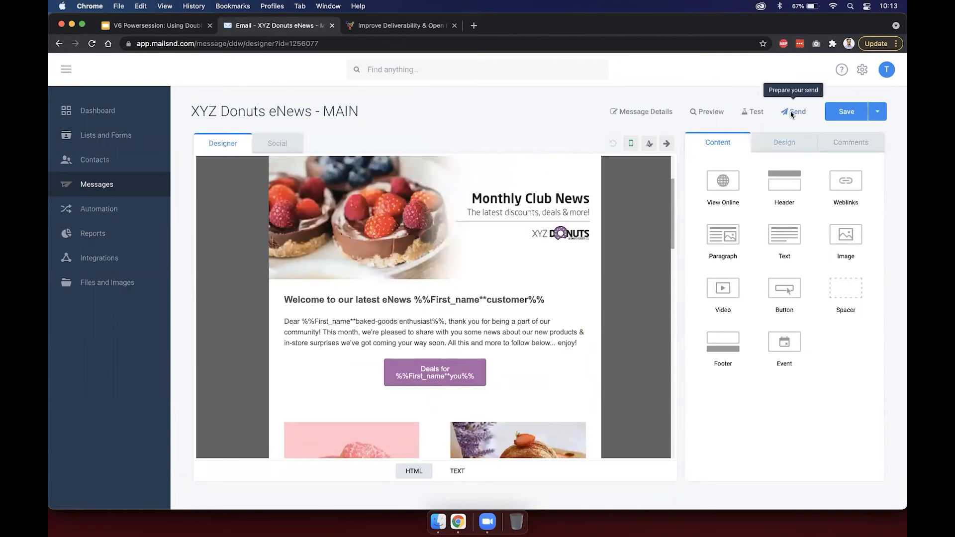
Prepare the send of the XYZ Donuts eNews email and filter the XYZ Customers recipients by Confirmation Status is Confirmed
left_click(792, 112)
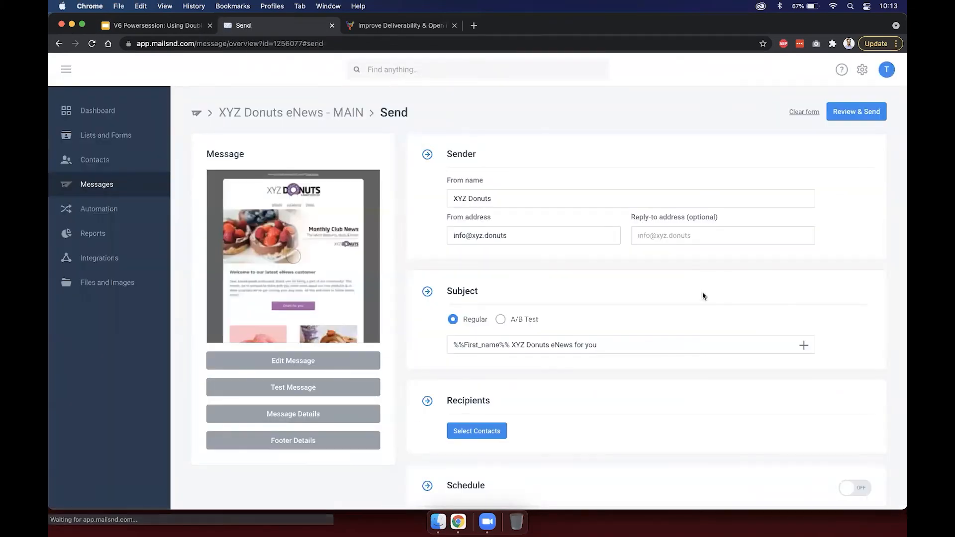
scroll(687, 299, "down", 2)
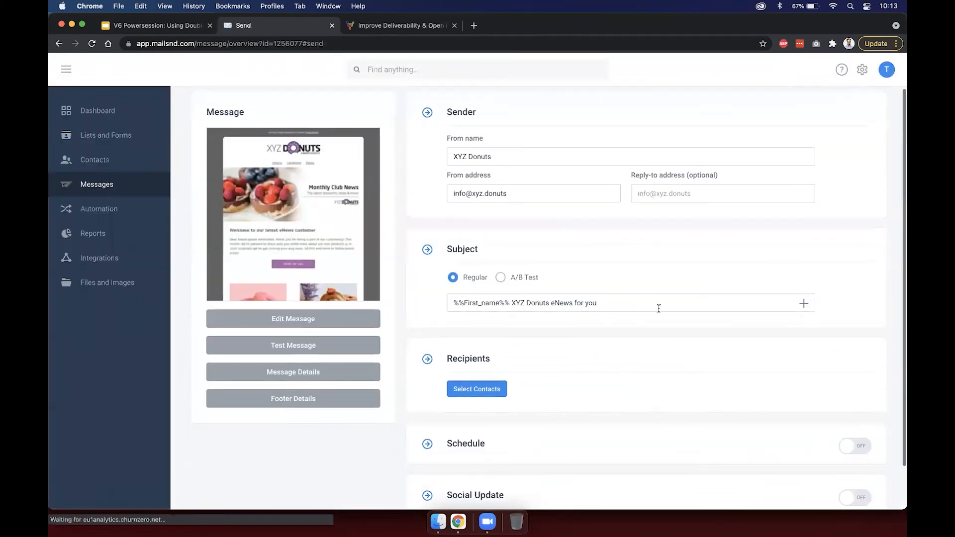
left_click(487, 389)
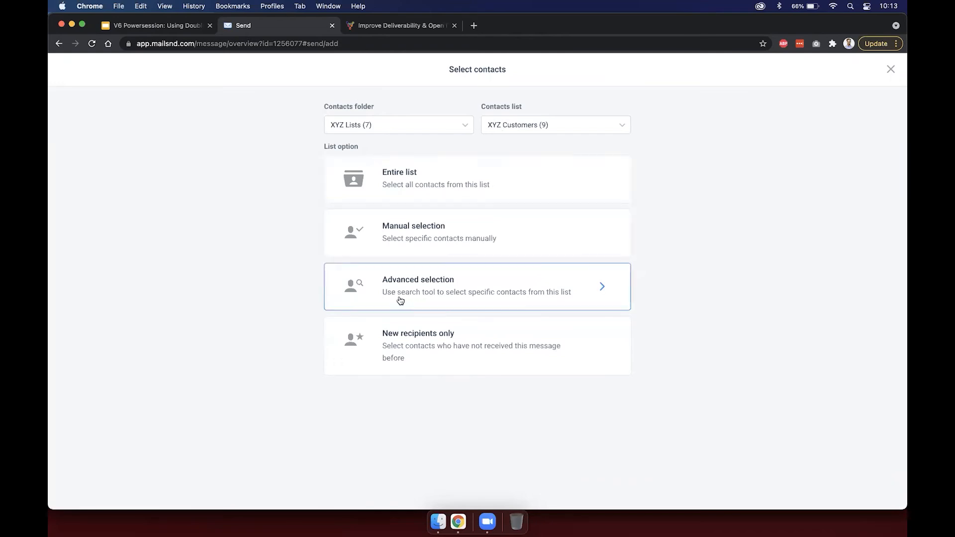
left_click(425, 301)
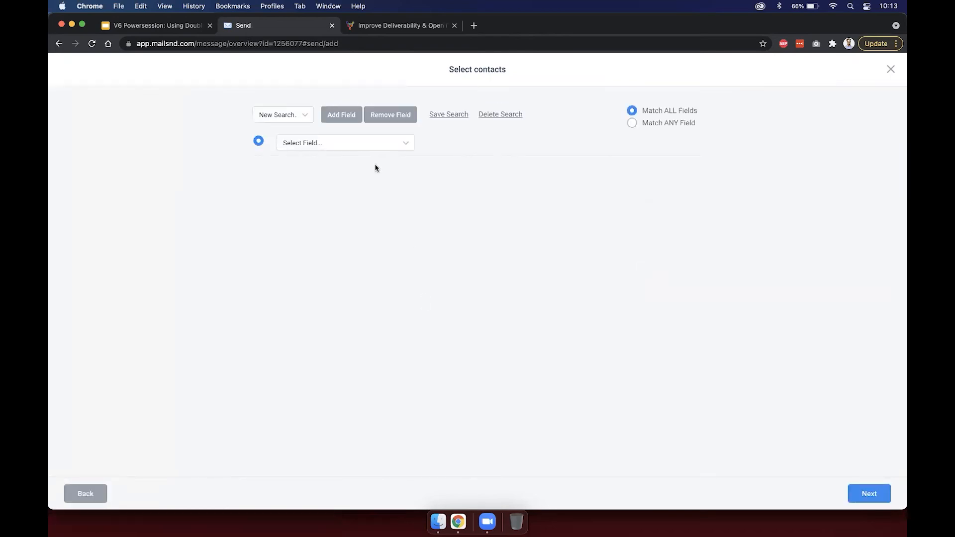
left_click(353, 147)
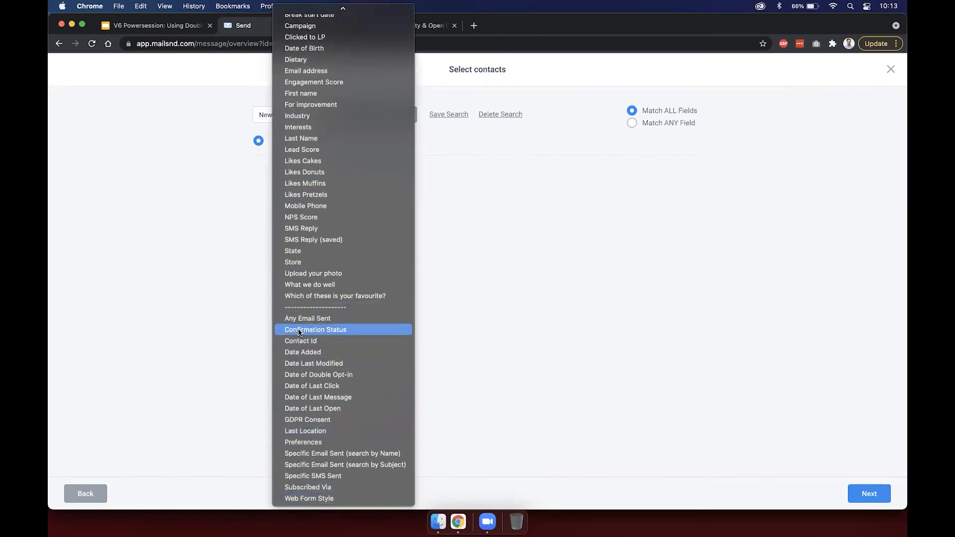
left_click(333, 334)
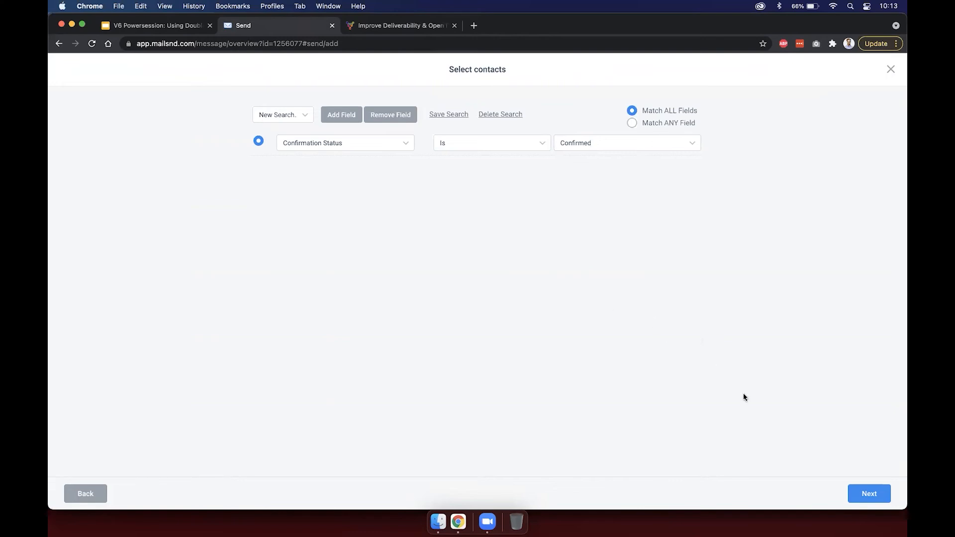
left_click(872, 494)
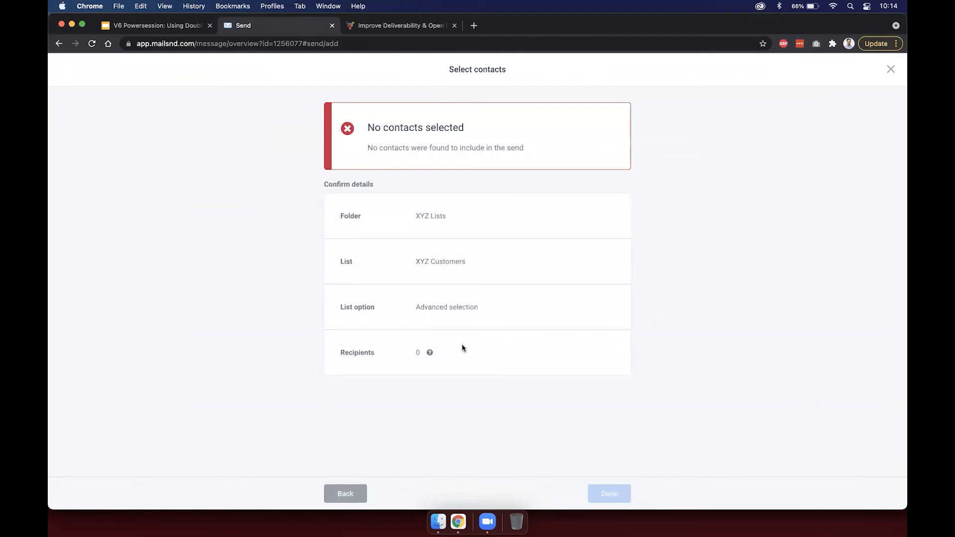
Review the recipient selection details and close the contact selection without adding any recipients
triple_click(385, 351)
left_click(445, 319)
left_click(890, 71)
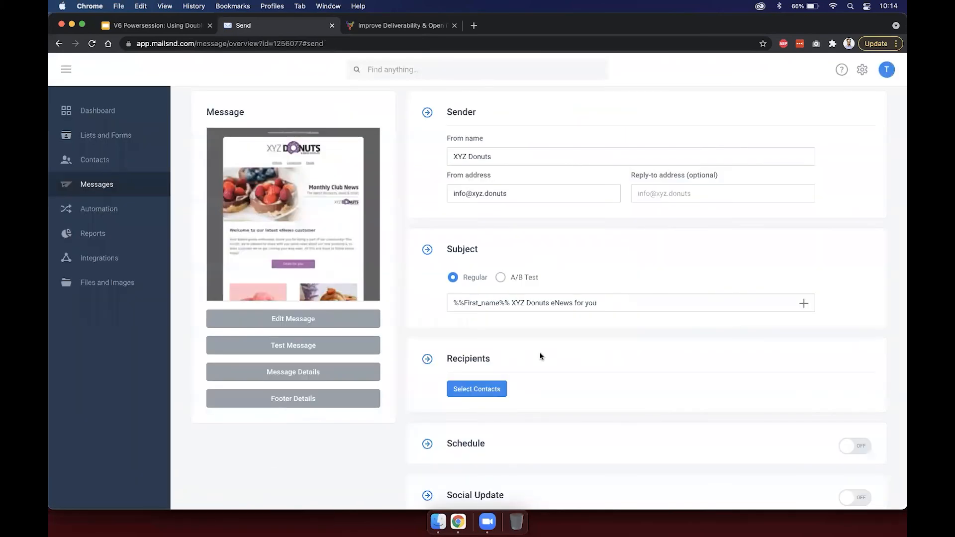
scroll(539, 355, "down", 2)
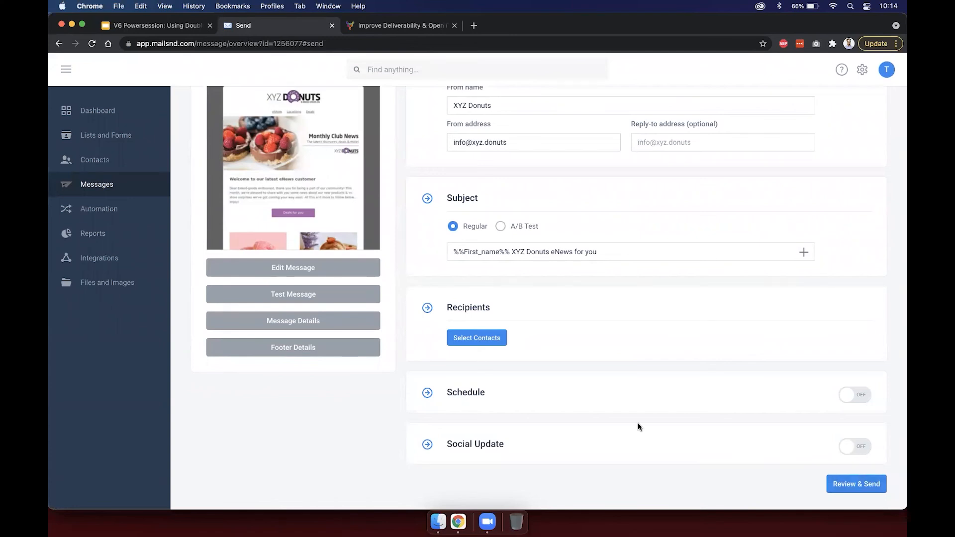
Switch to the Google Slides presentation, show the "Optional: Remove unconfirmed contacts" slide, and return to Vision6
left_click(178, 28)
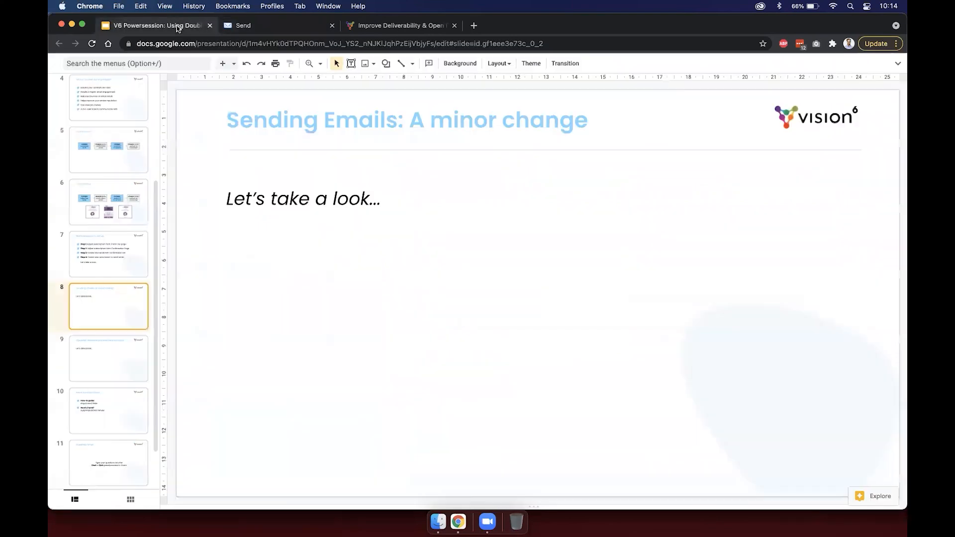
left_click(120, 351)
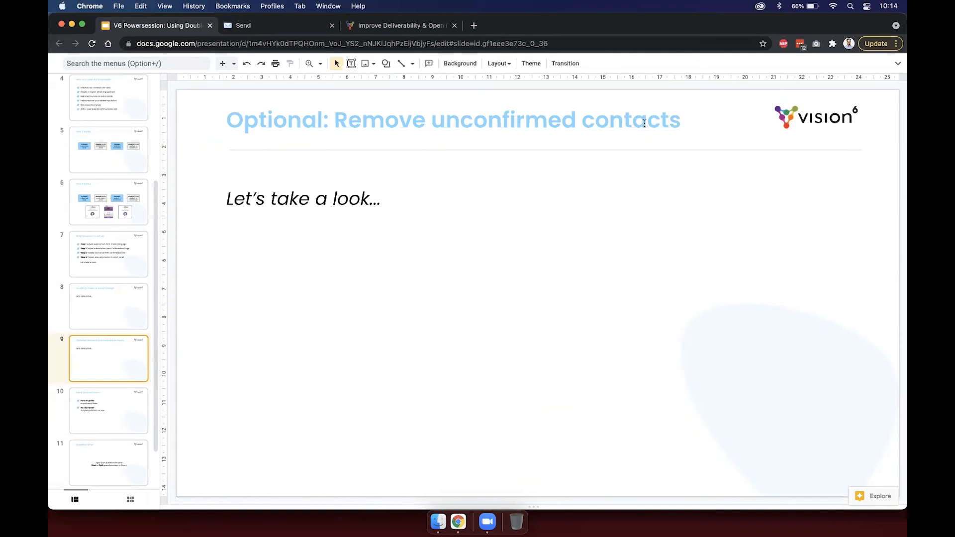
left_click(233, 25)
Open the contacts of the XYZ Customers list and run an advanced search for Confirmation Status is Unconfirmed
left_click(144, 159)
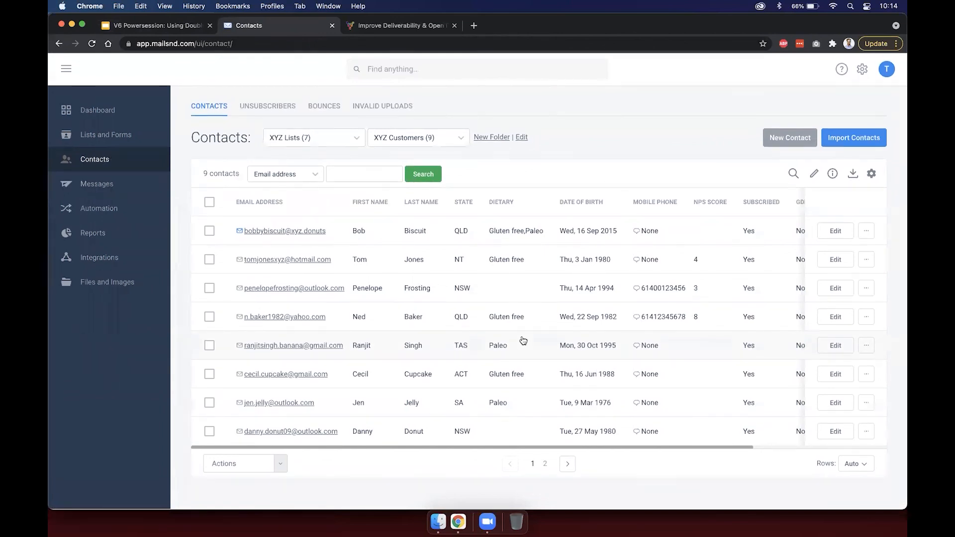
left_click(794, 175)
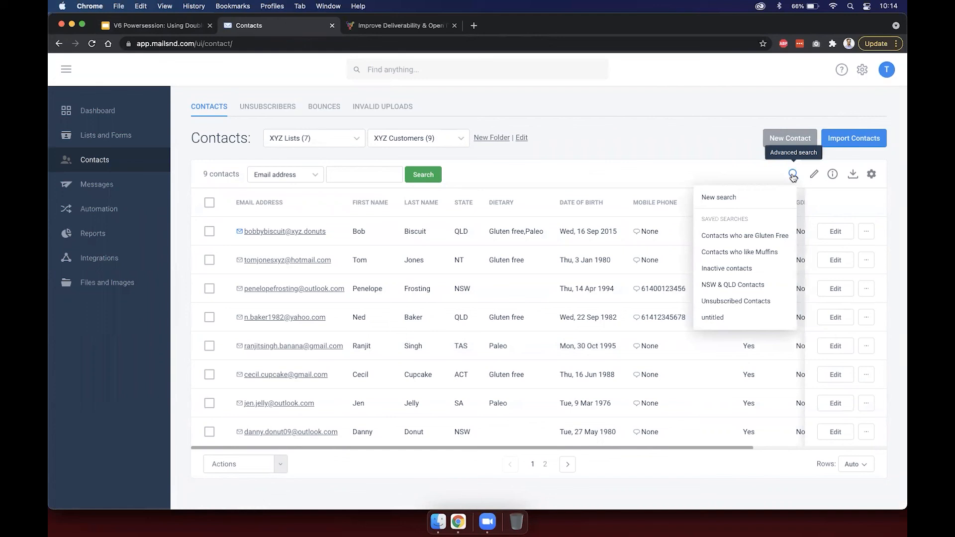
left_click(741, 195)
left_click(329, 172)
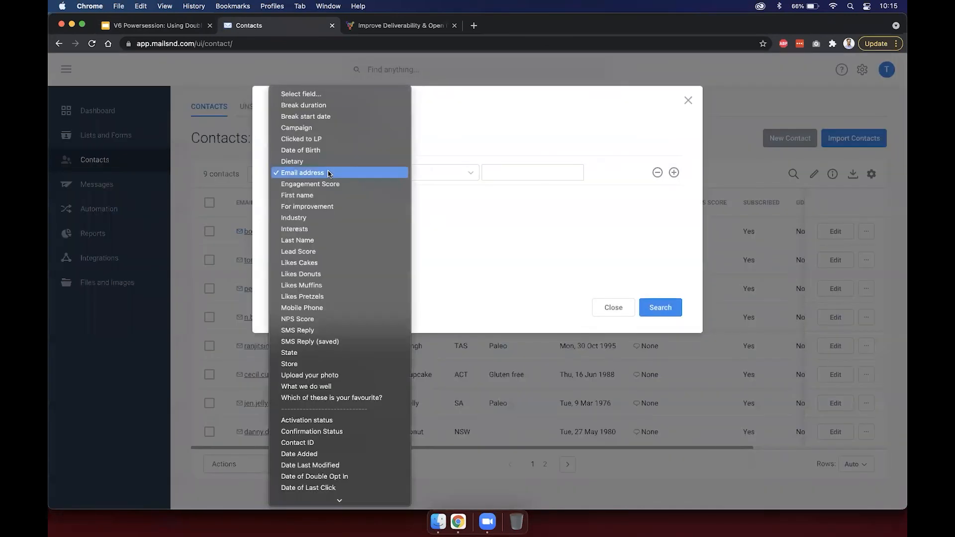
mouse_move(322, 512)
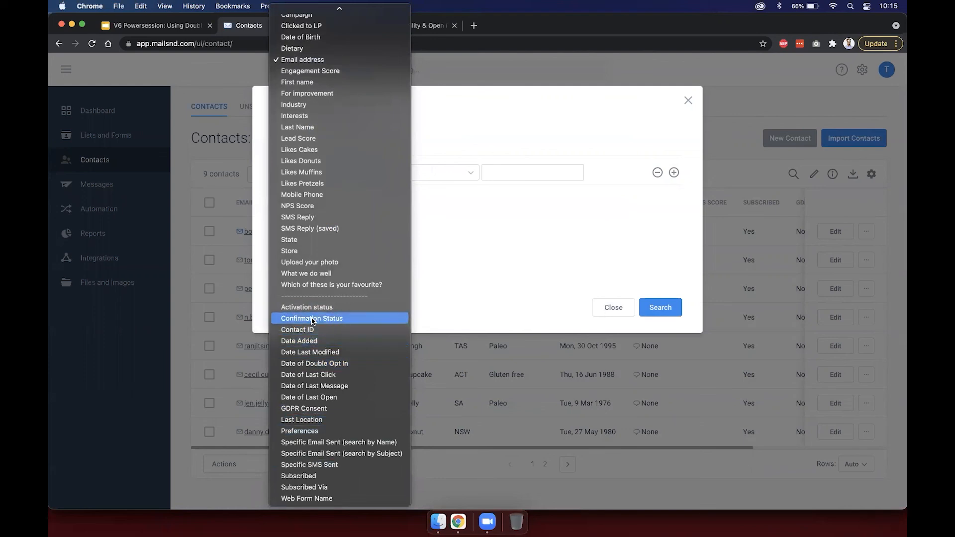
left_click(316, 319)
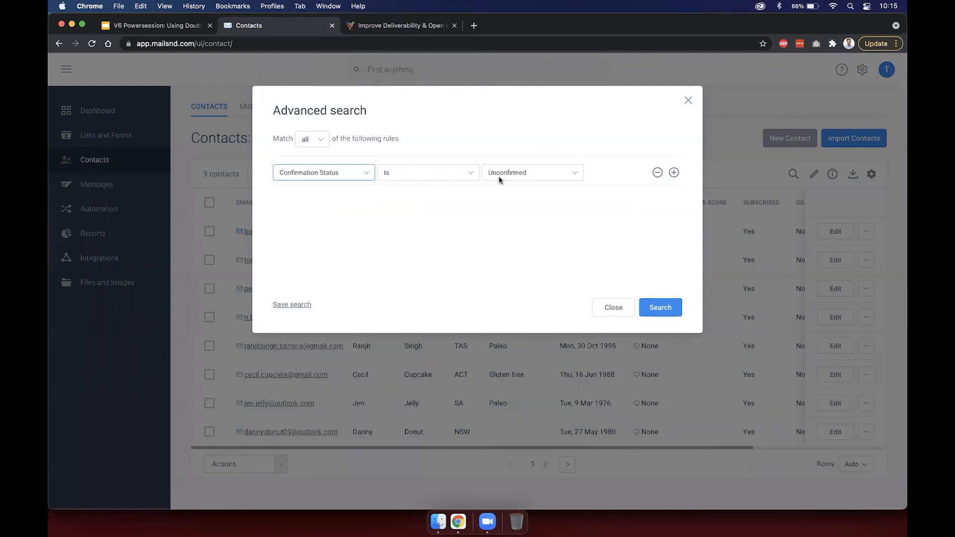
left_click(662, 308)
left_click_drag(201, 174, 237, 175)
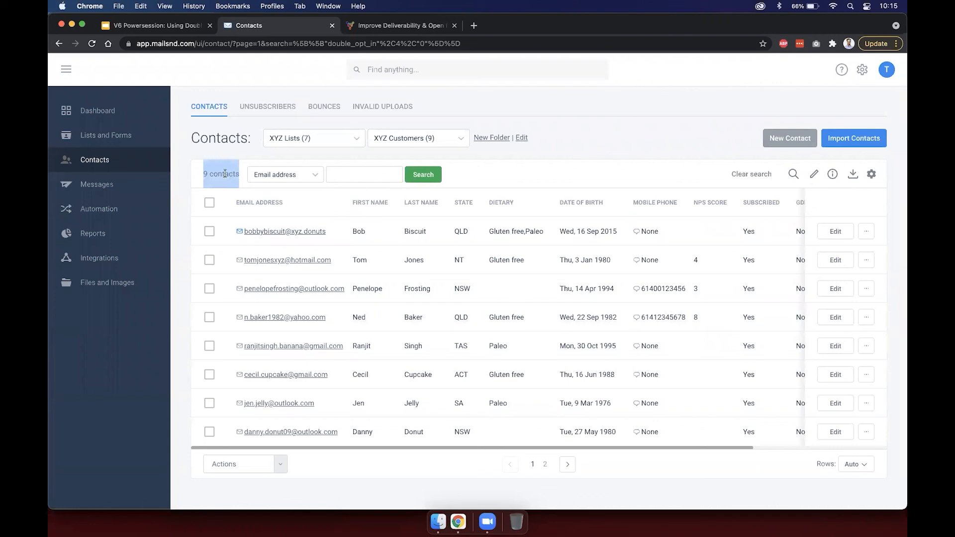
Select all contacts in the search results and view the available bulk actions, including Delete, without applying one
left_click(209, 203)
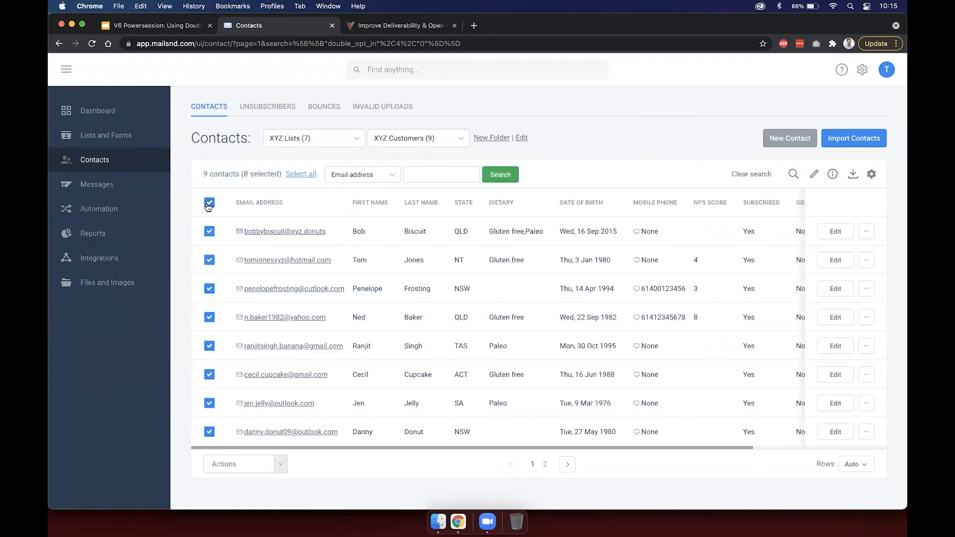
left_click(302, 175)
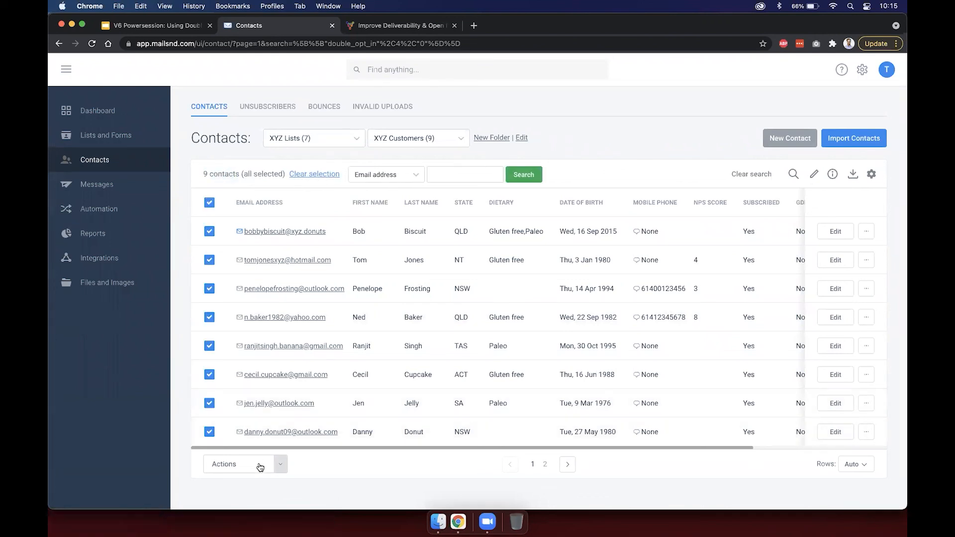
left_click(278, 464)
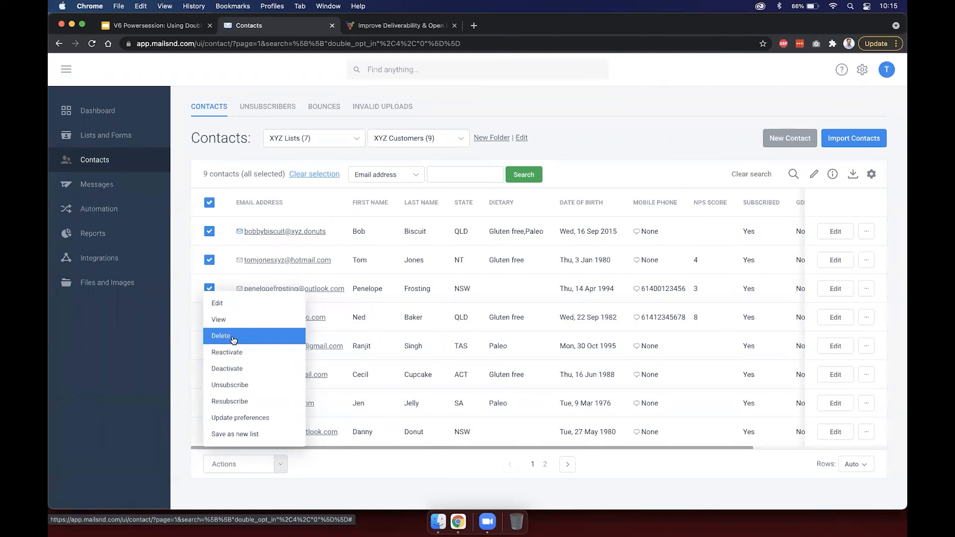
left_click(398, 472)
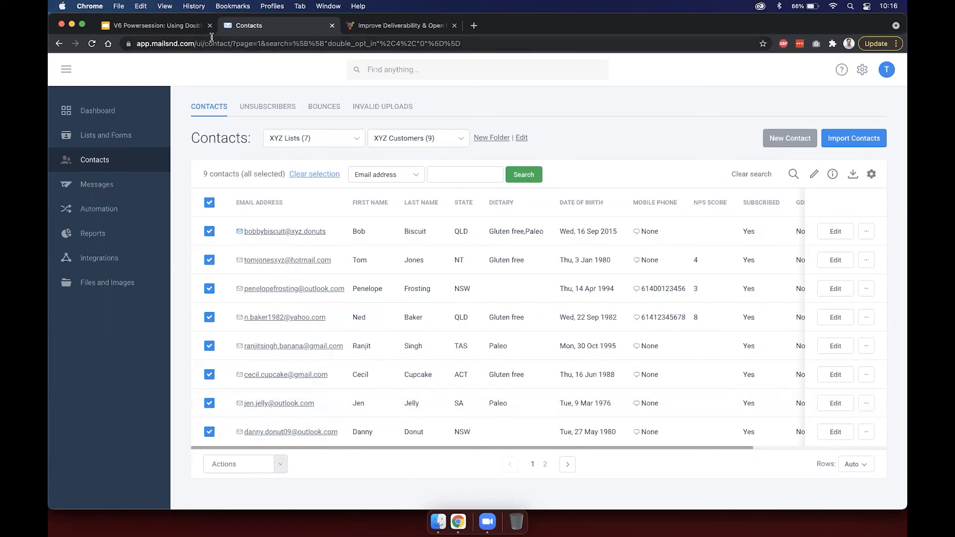
Switch to Google Slides to show the "Need to know more?" slide, and look through the Vision6 support article on the double opt-in process
left_click(164, 28)
key("Down")
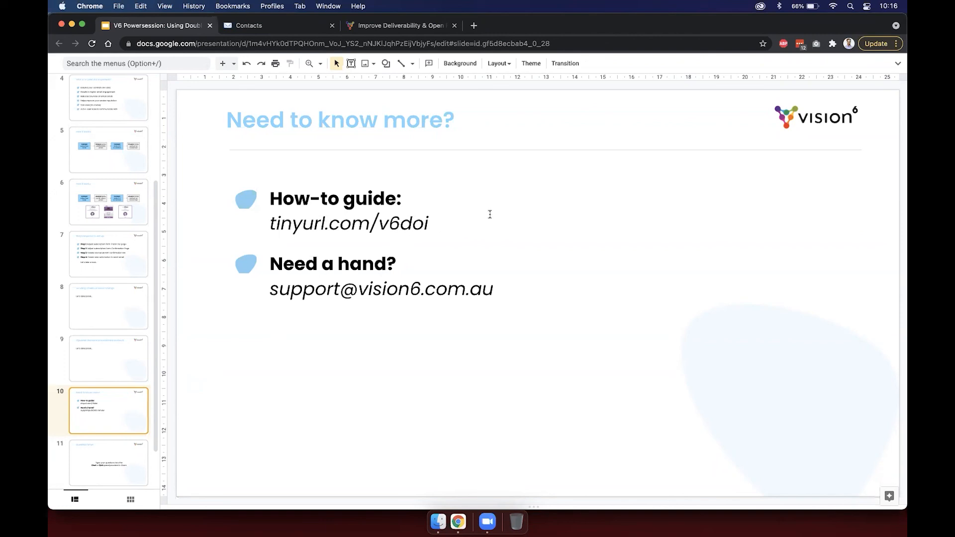
left_click(363, 27)
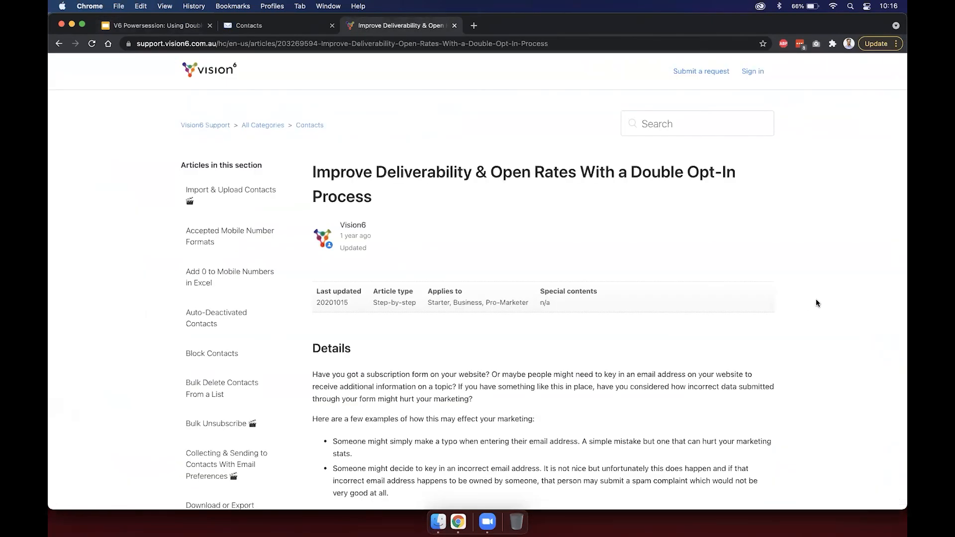
scroll(816, 303, "down", 10)
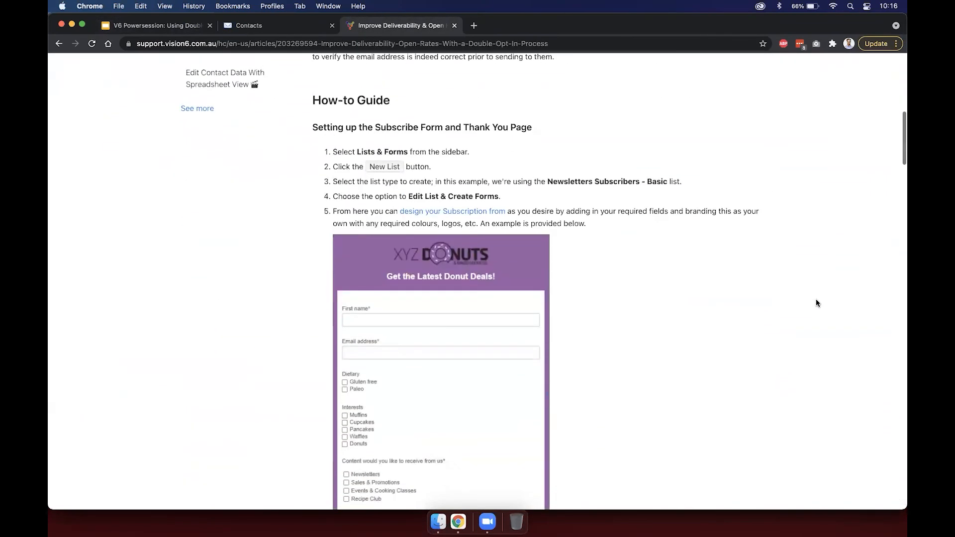
scroll(816, 303, "down", 15)
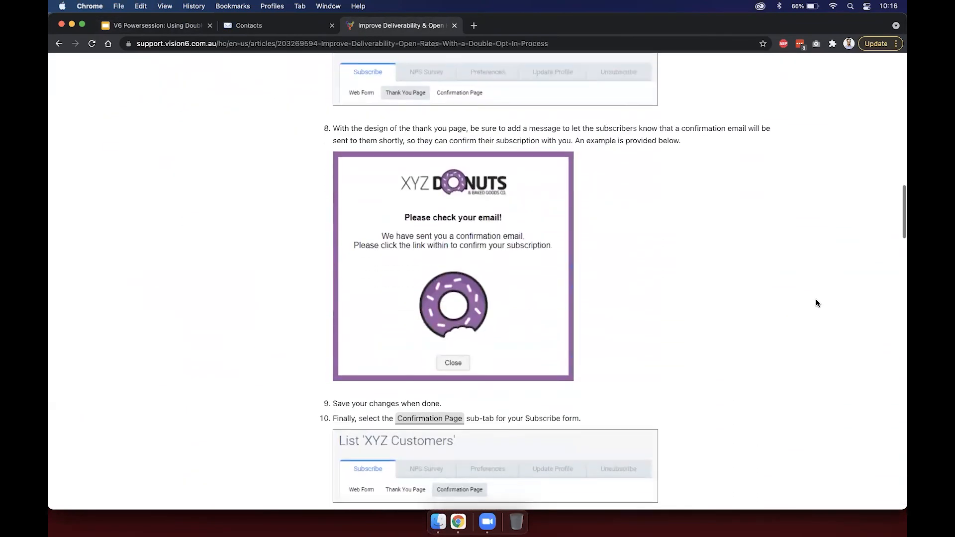
scroll(816, 303, "down", 20)
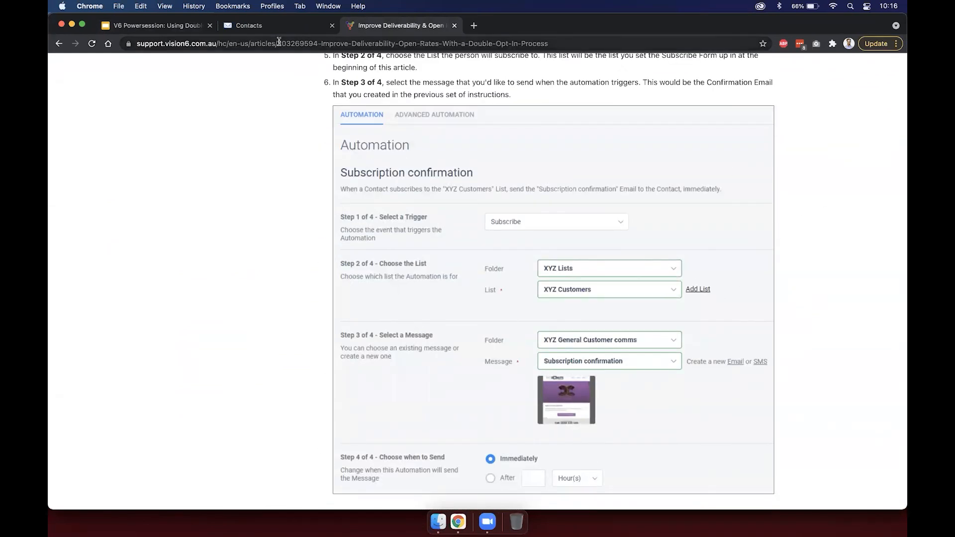
Return to the Google Slides presentation and go back to its first slide, "Using Double Opt-in for a Clean List"
left_click(264, 26)
left_click(179, 25)
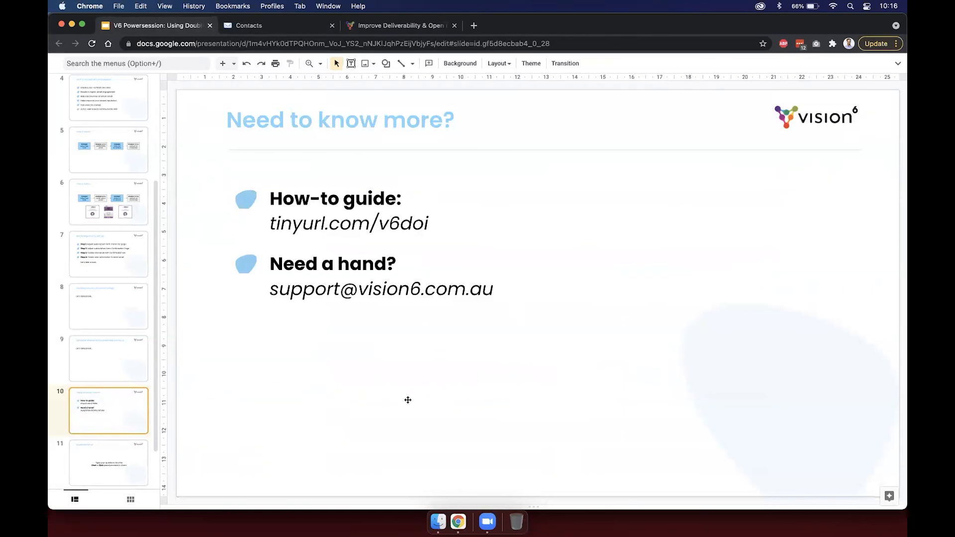
key("Up")
key("Up")
key("Up")
key("Up")
key("Up")
key("Up")
key("Up")
key("Up")
key("Up")
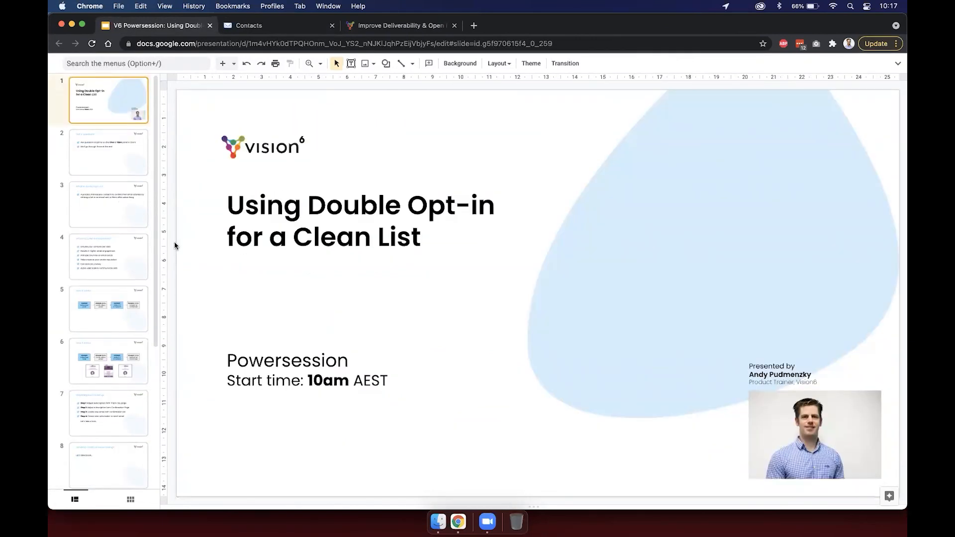